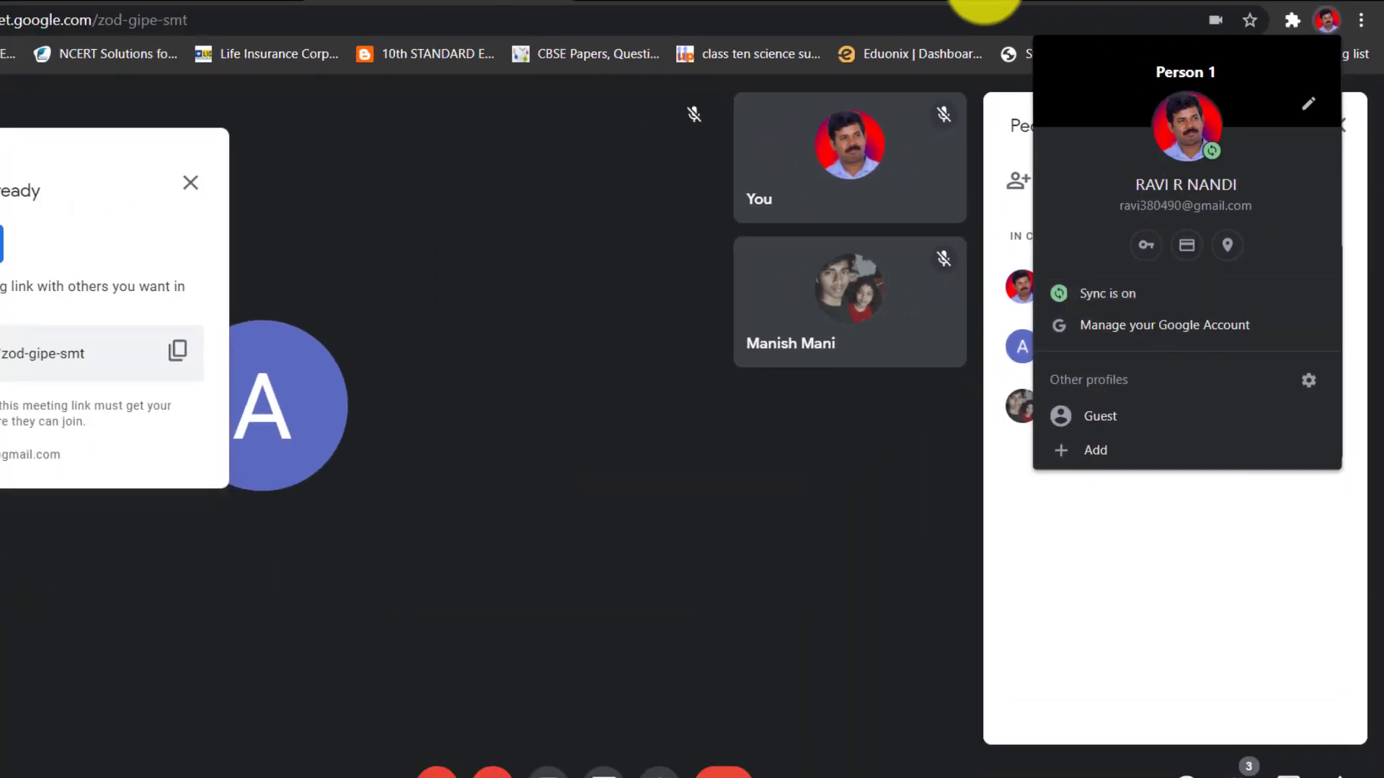
{"action": "left_click", "coordinate": [1362, 184]}
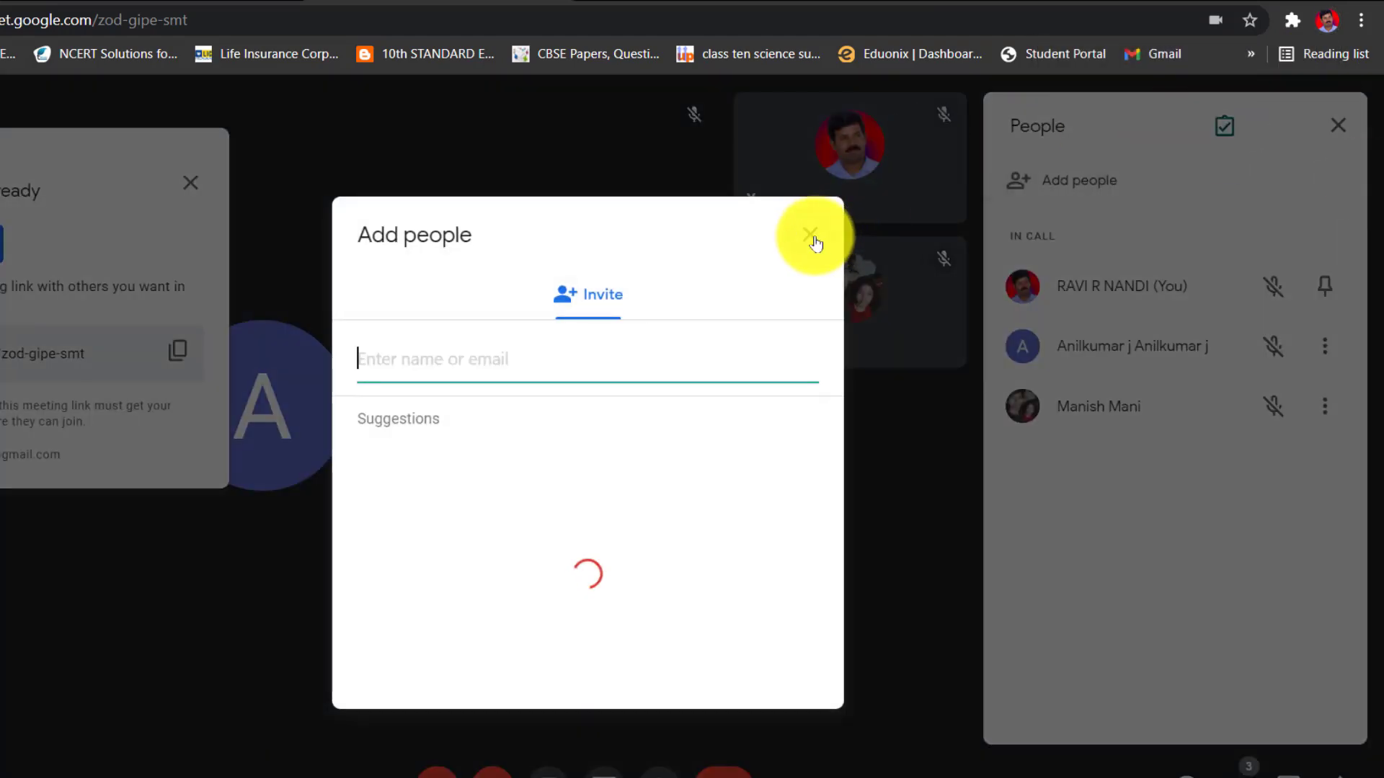
{"action": "left_click", "coordinate": [811, 238]}
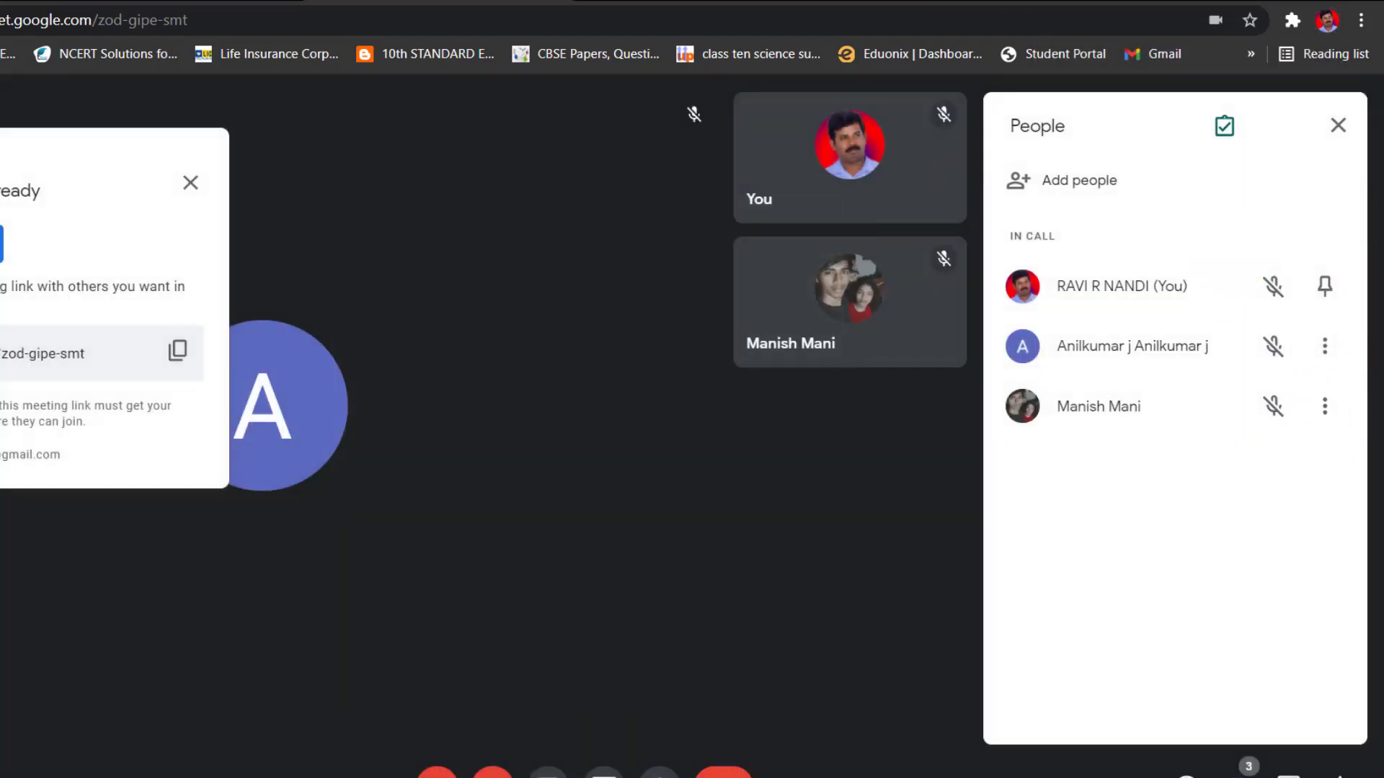
{"action": "left_click", "coordinate": [176, 1]}
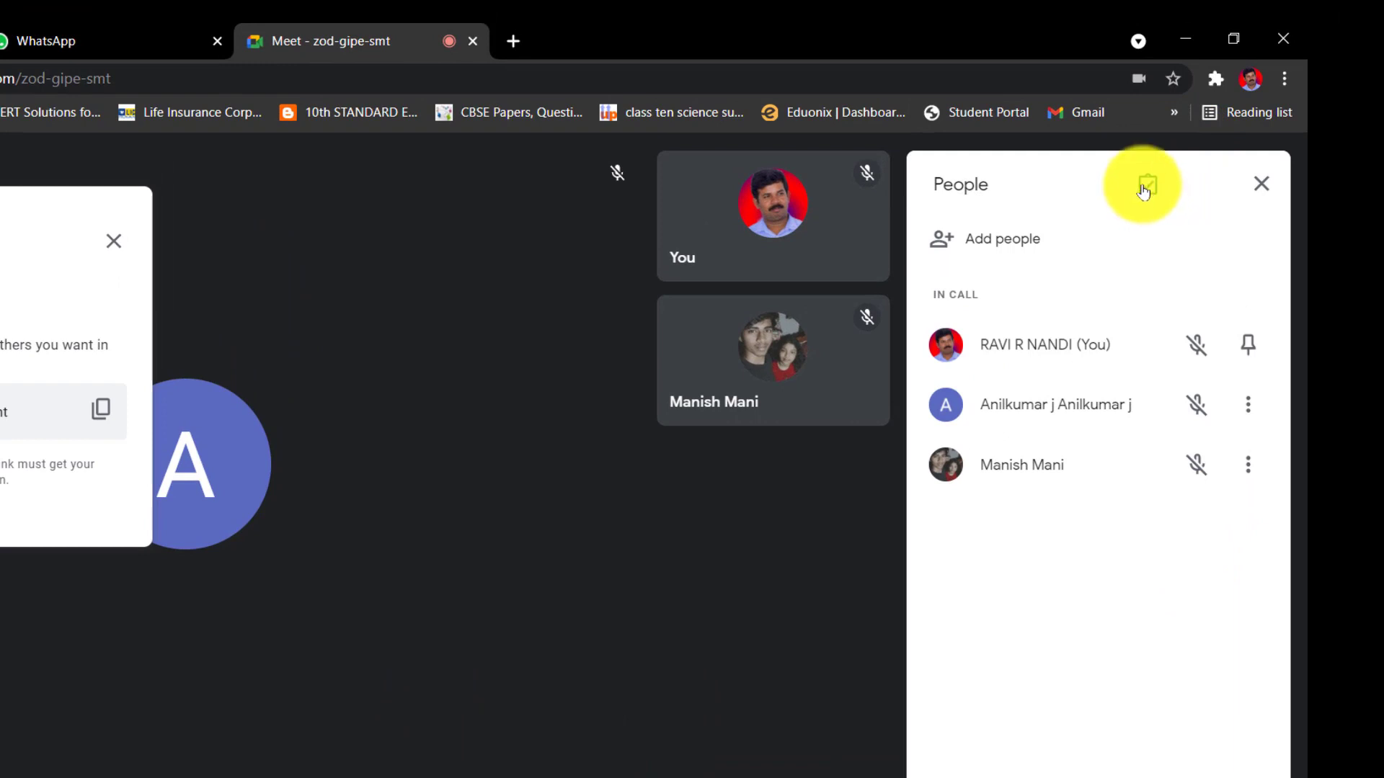
- Open the Meet Attendance extension's options from the People list and dismiss the meeting-ready dialog
{"action": "left_click", "coordinate": [1144, 189]}
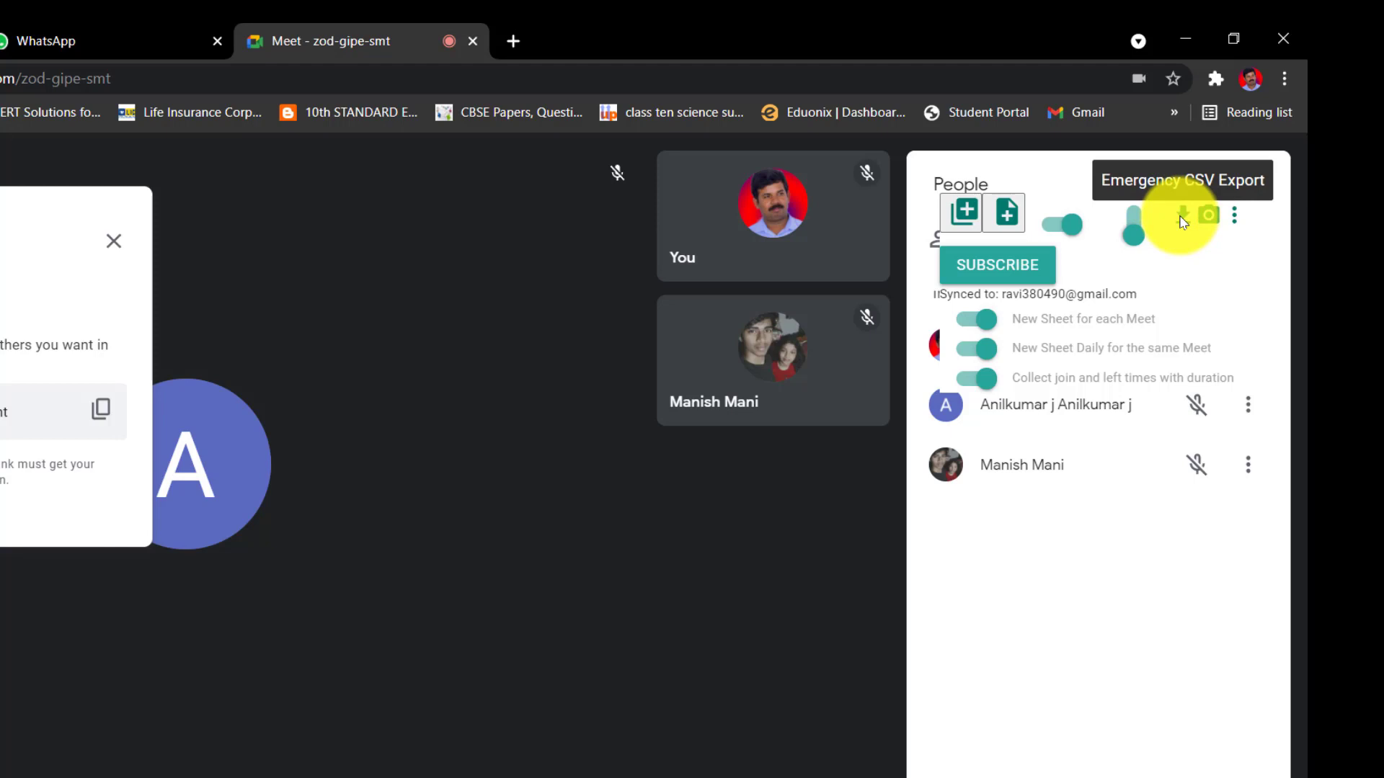
{"action": "left_click", "coordinate": [1183, 218]}
{"action": "left_click", "coordinate": [114, 241]}
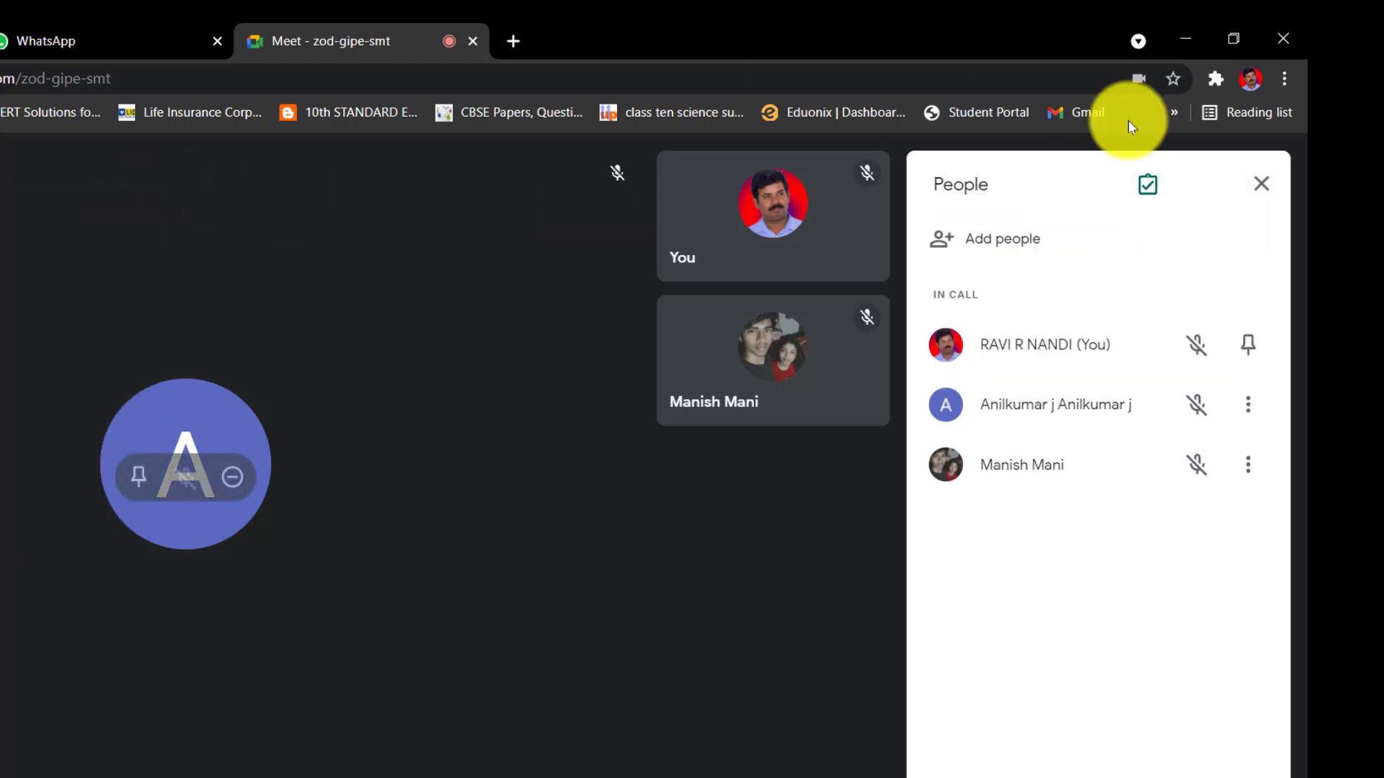
- Open the Meet Attendance 06/18/2021 spreadsheet from the attendance extension, look through Sheet1, and return to the meeting
{"action": "left_click", "coordinate": [1146, 186]}
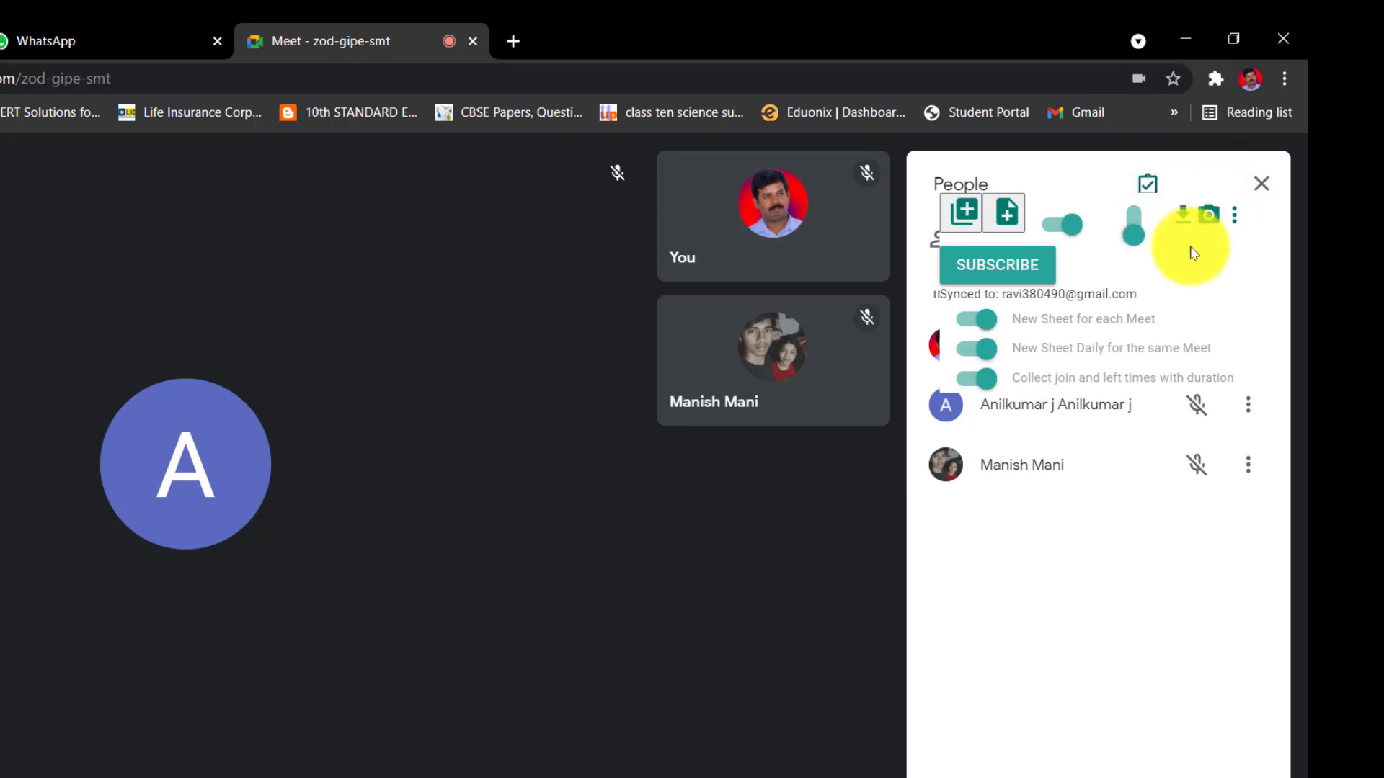
{"action": "left_click", "coordinate": [1184, 211]}
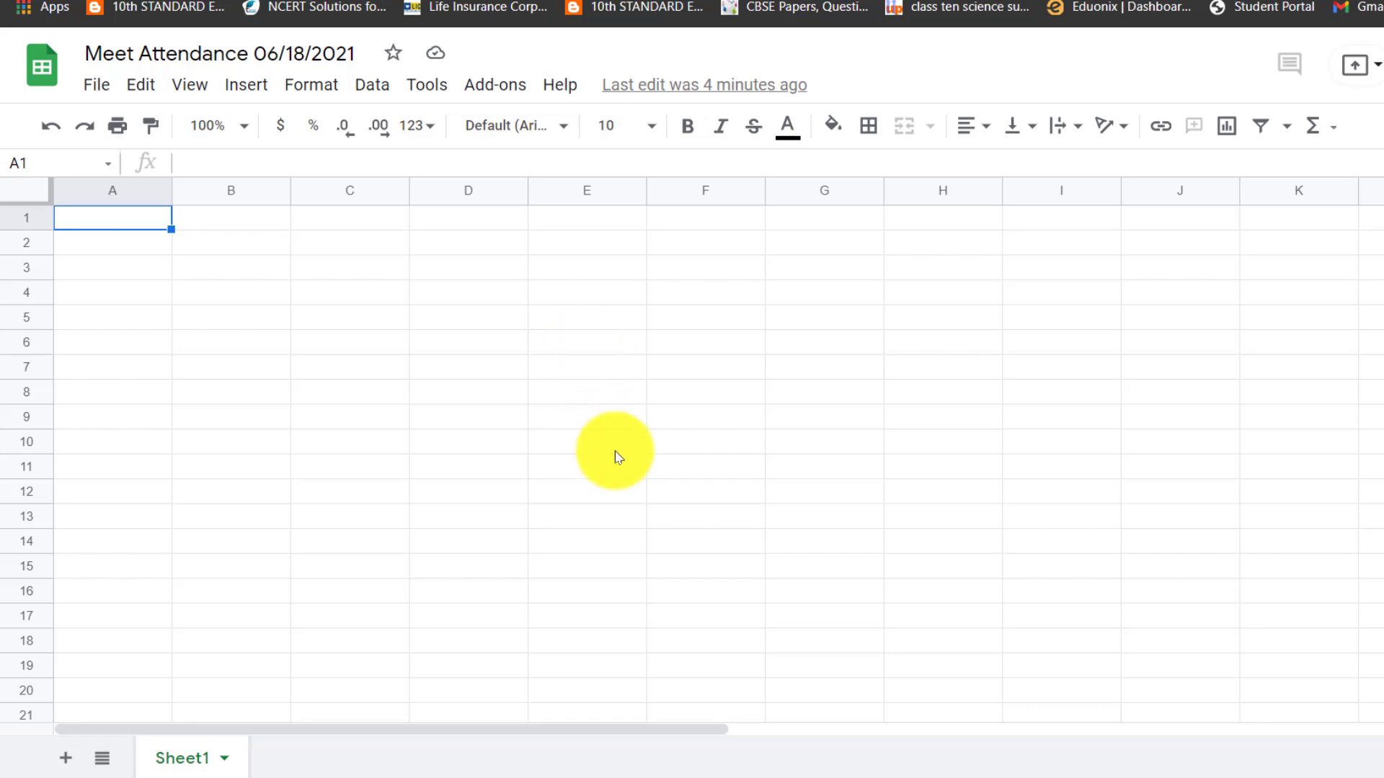
{"action": "scroll", "coordinate": [618, 457], "scroll_direction": "down", "scroll_amount": 2}
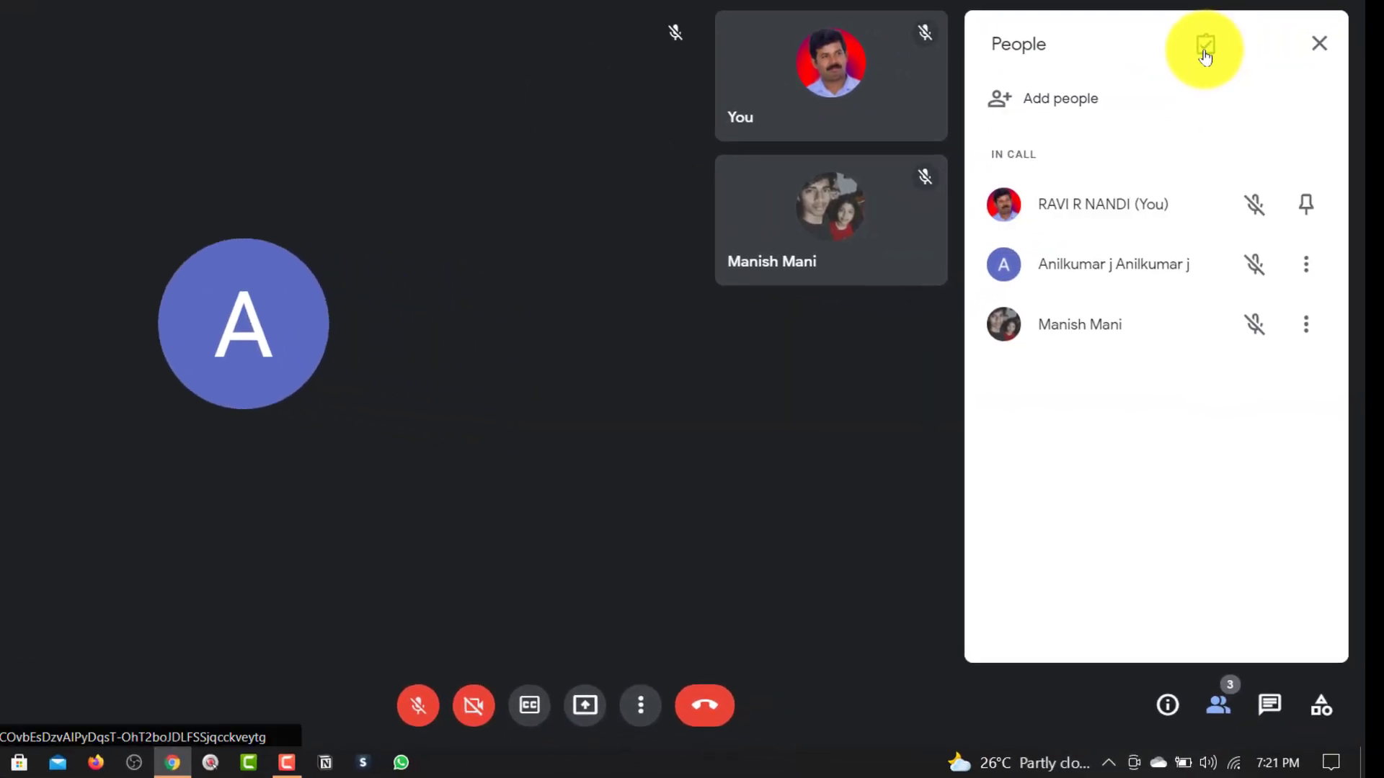
{"action": "left_click", "coordinate": [1205, 48]}
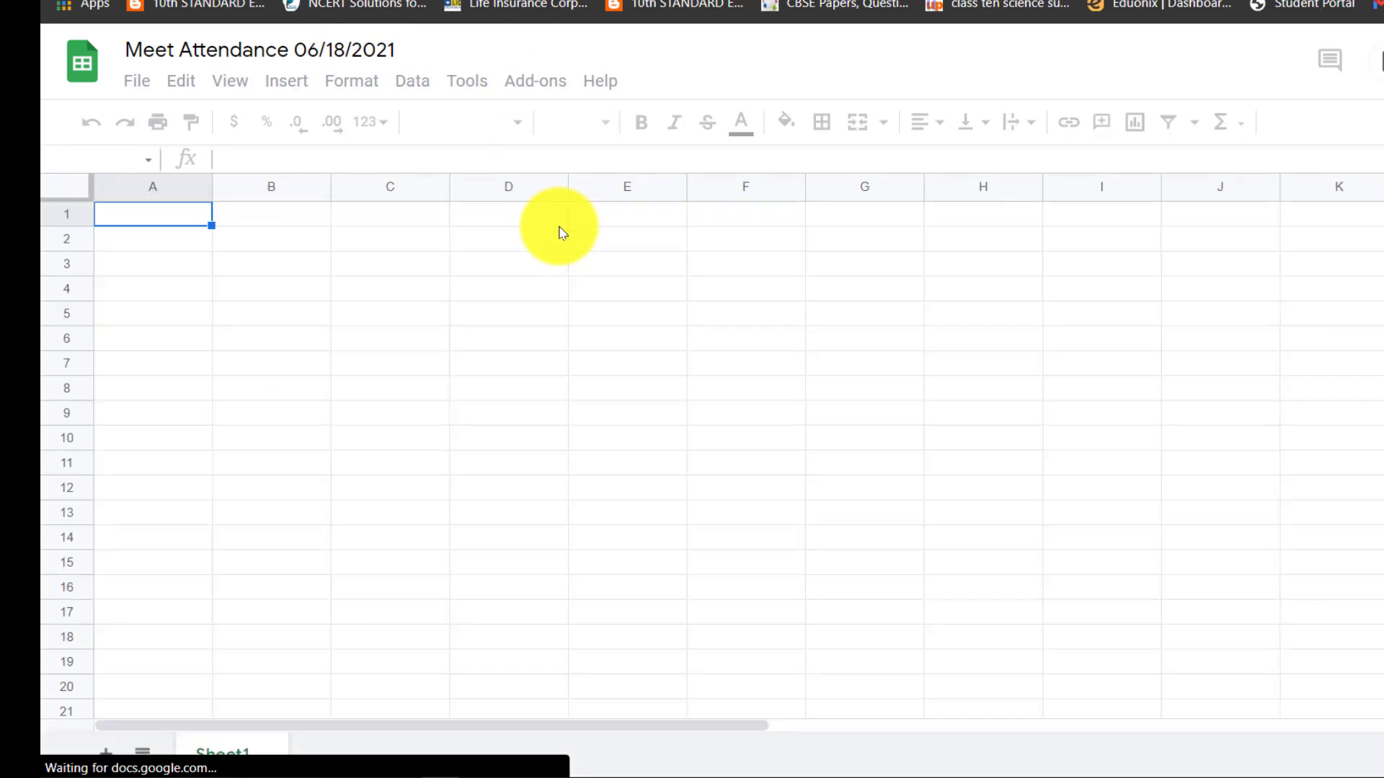
{"action": "scroll", "coordinate": [559, 229], "scroll_direction": "down", "scroll_amount": 3}
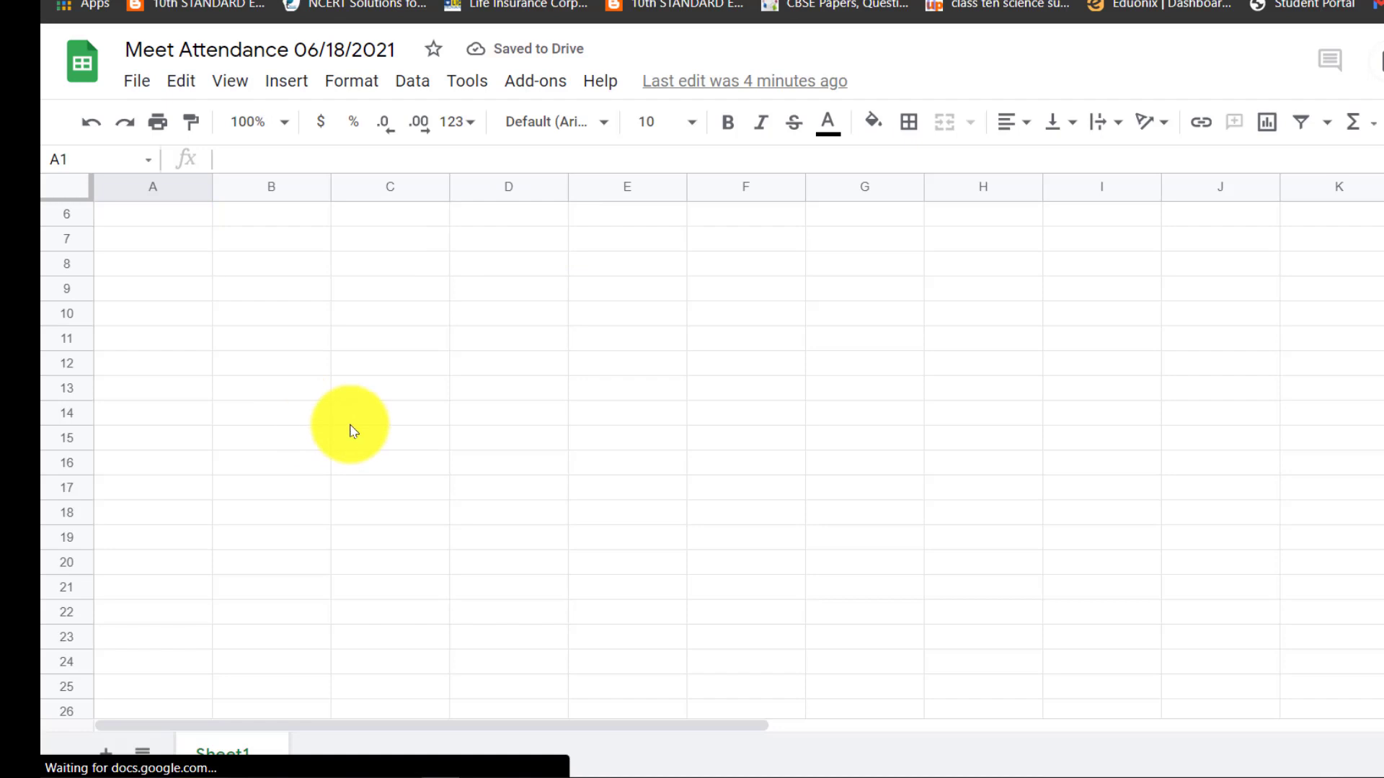
{"action": "scroll", "coordinate": [353, 431], "scroll_direction": "up", "scroll_amount": 3}
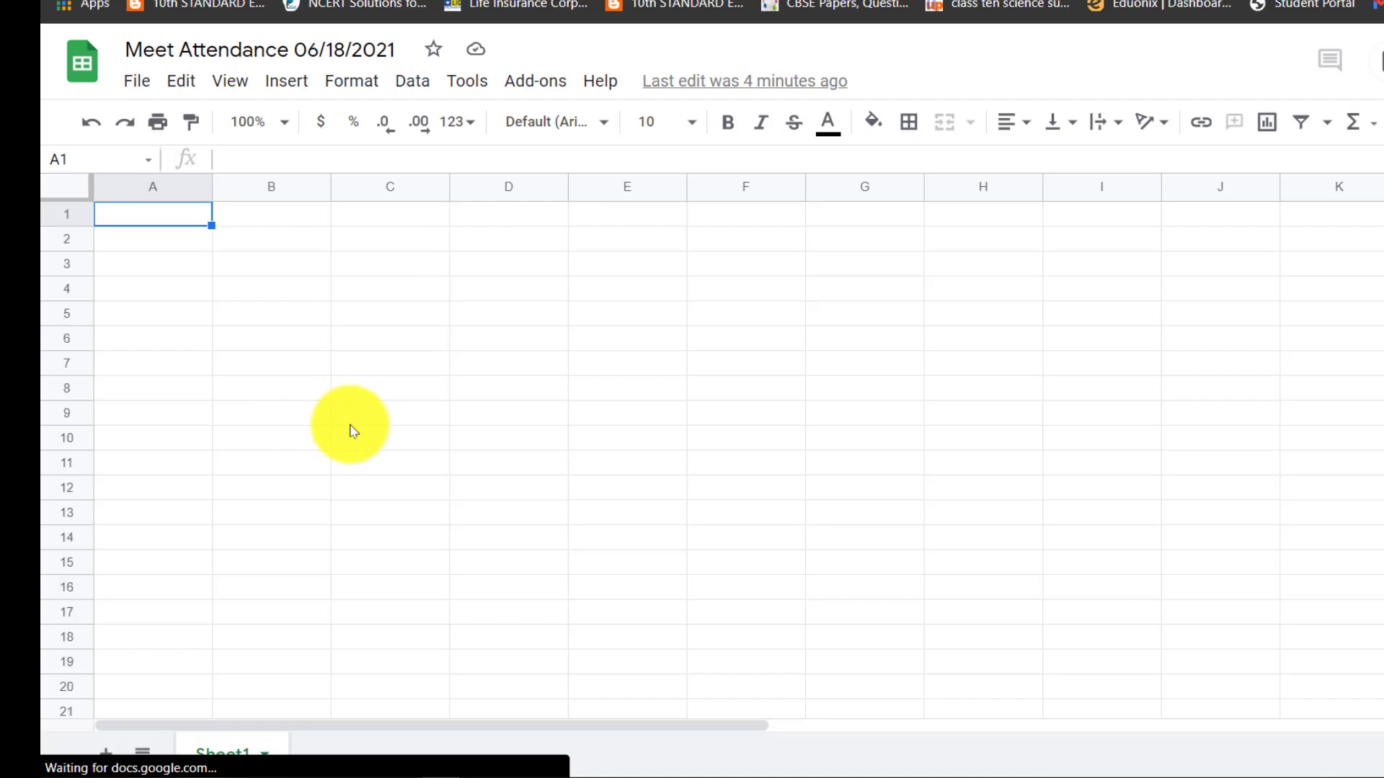
{"action": "key", "text": "ctrl+shift+Tab"}
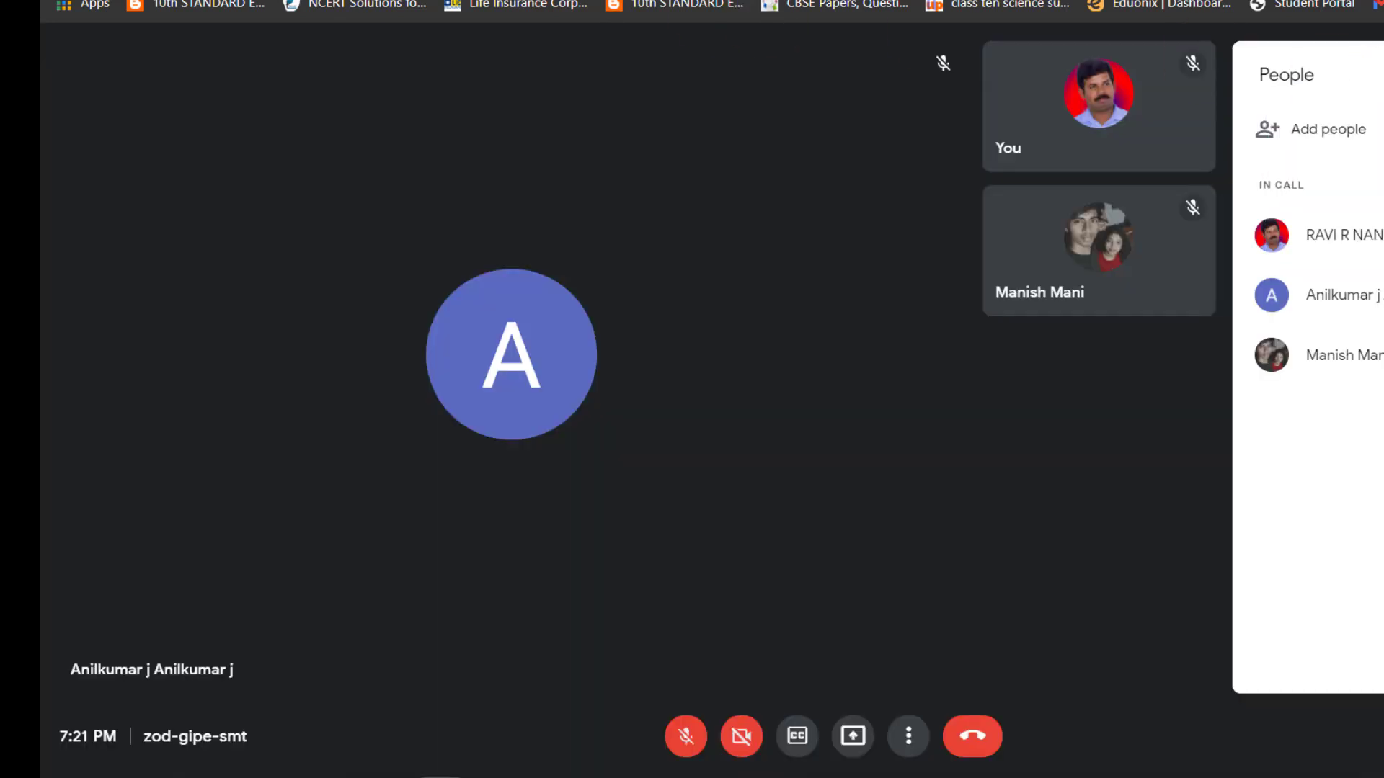
- Add a new sheet to the attendance spreadsheet with the Meet Attendance extension
{"action": "left_click", "coordinate": [1383, 79]}
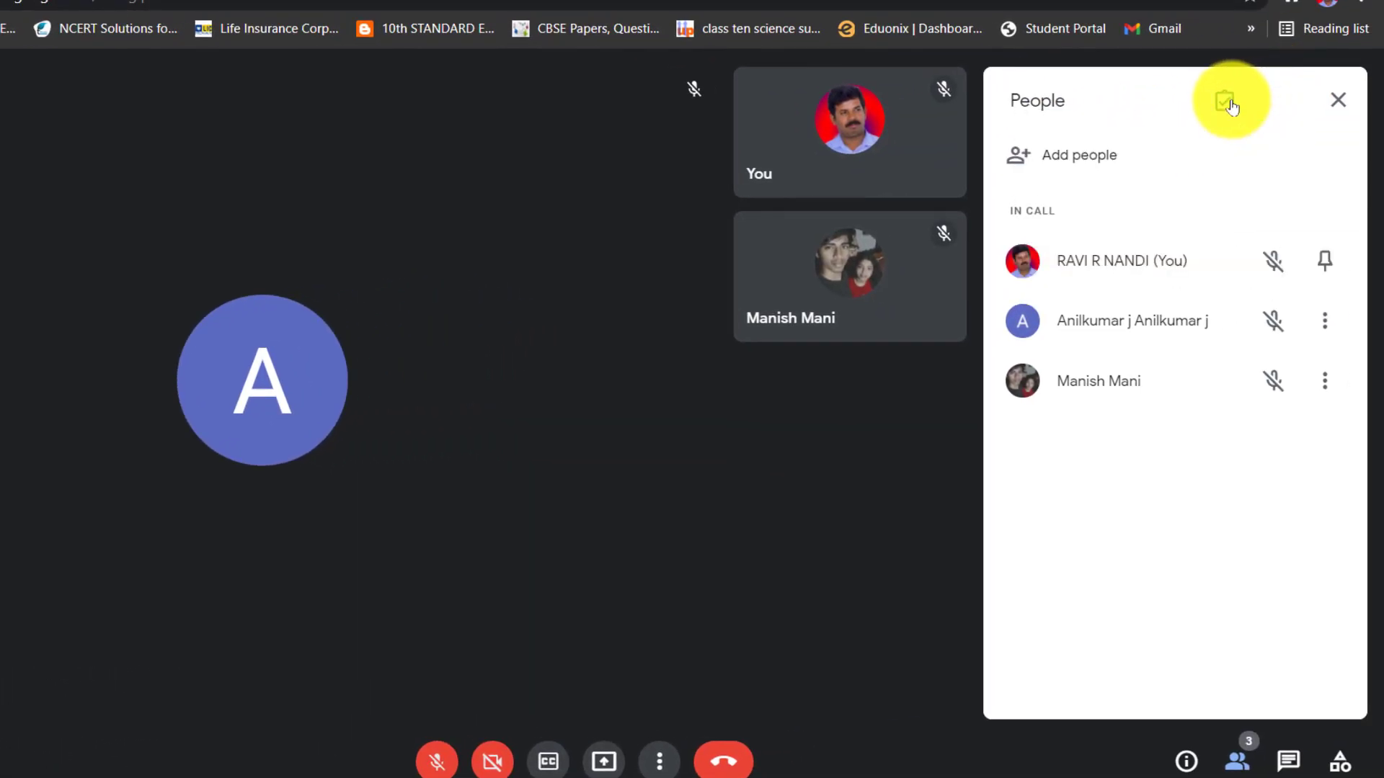
{"action": "left_click", "coordinate": [1230, 105]}
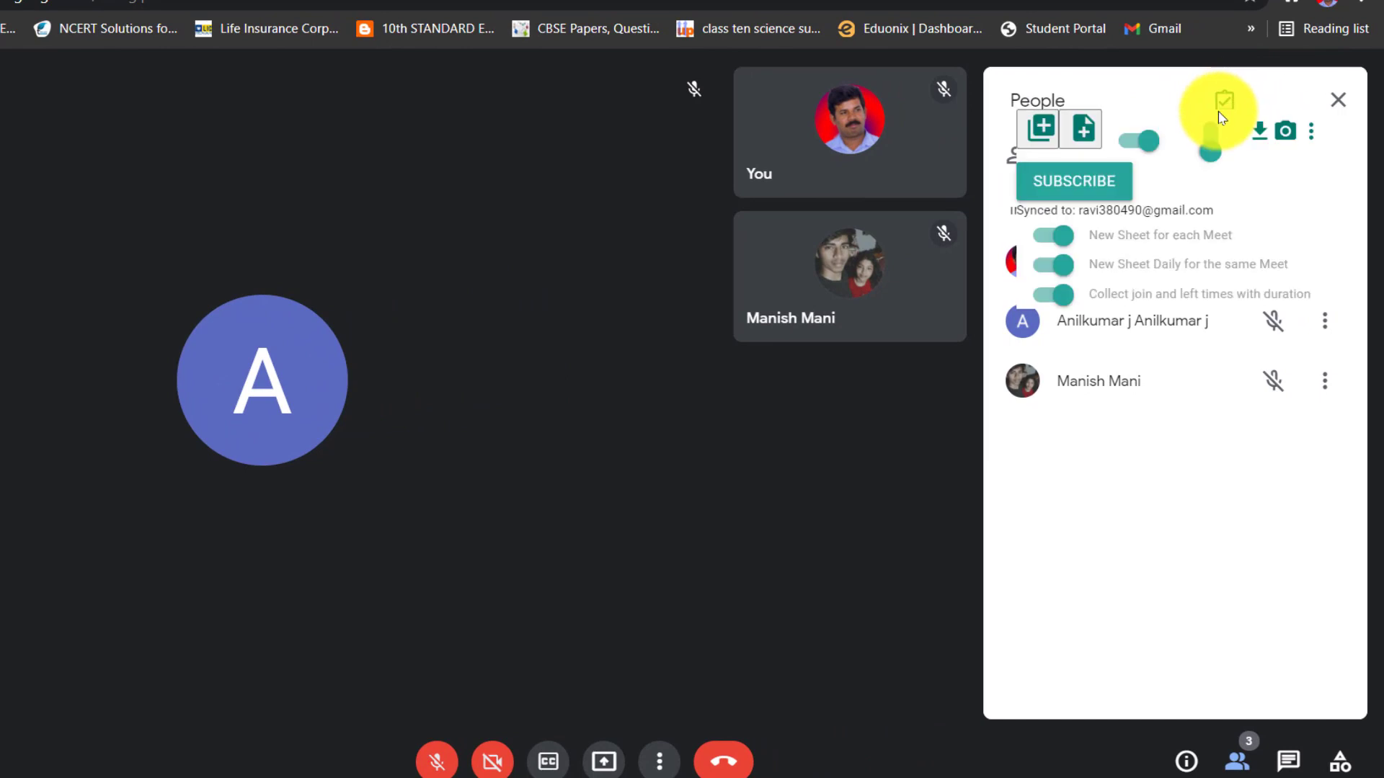
{"action": "left_click", "coordinate": [1043, 130]}
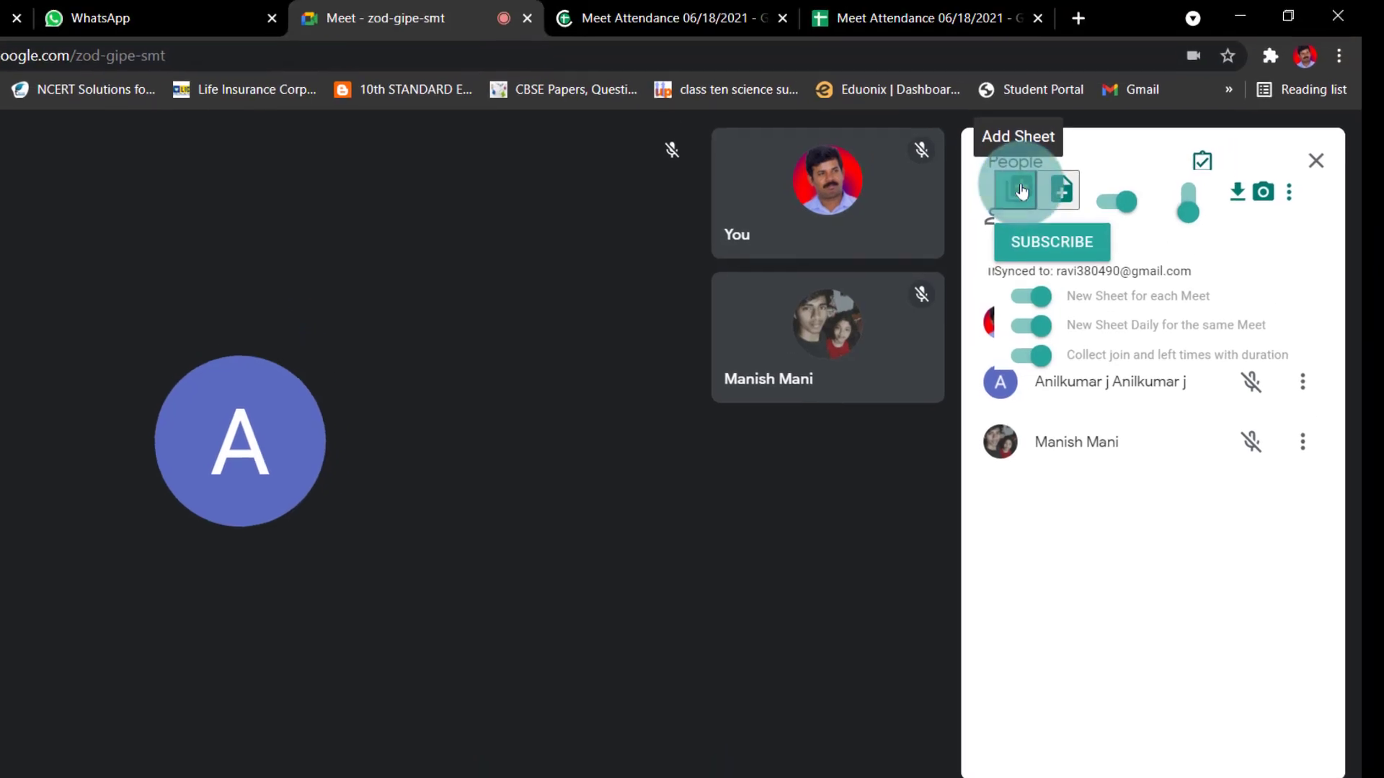
{"action": "left_click", "coordinate": [1043, 130]}
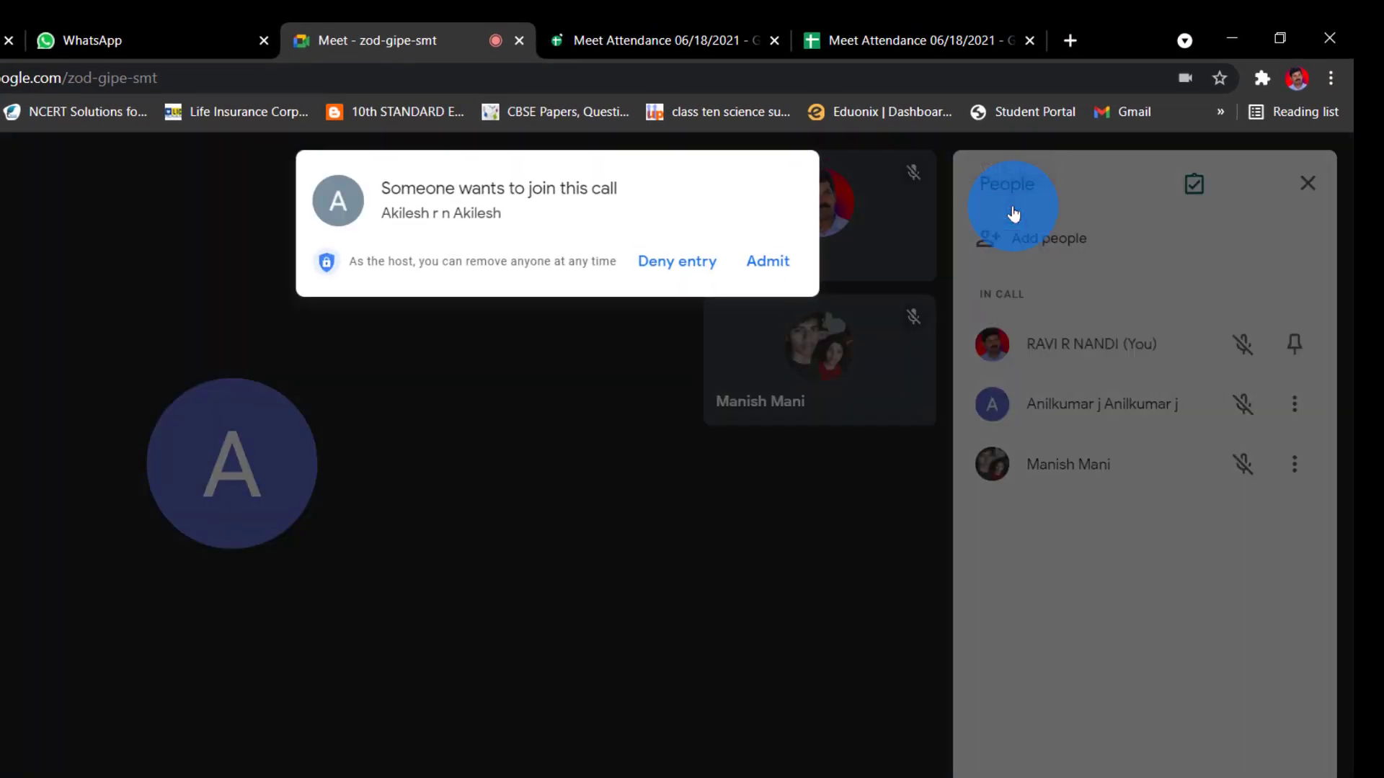
- Admit the waiting participant to the call and capture attendance for everyone present
{"action": "left_click", "coordinate": [743, 245]}
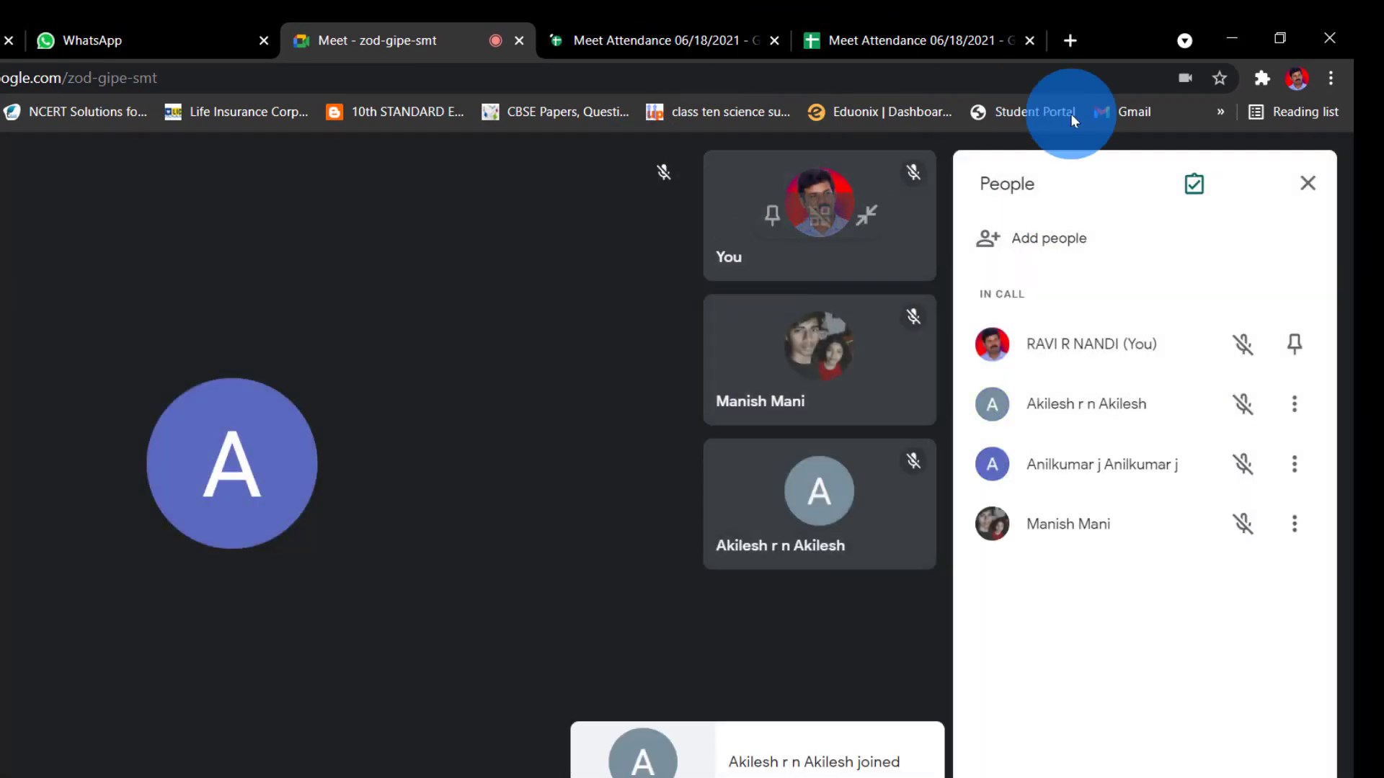
{"action": "left_click", "coordinate": [1205, 186]}
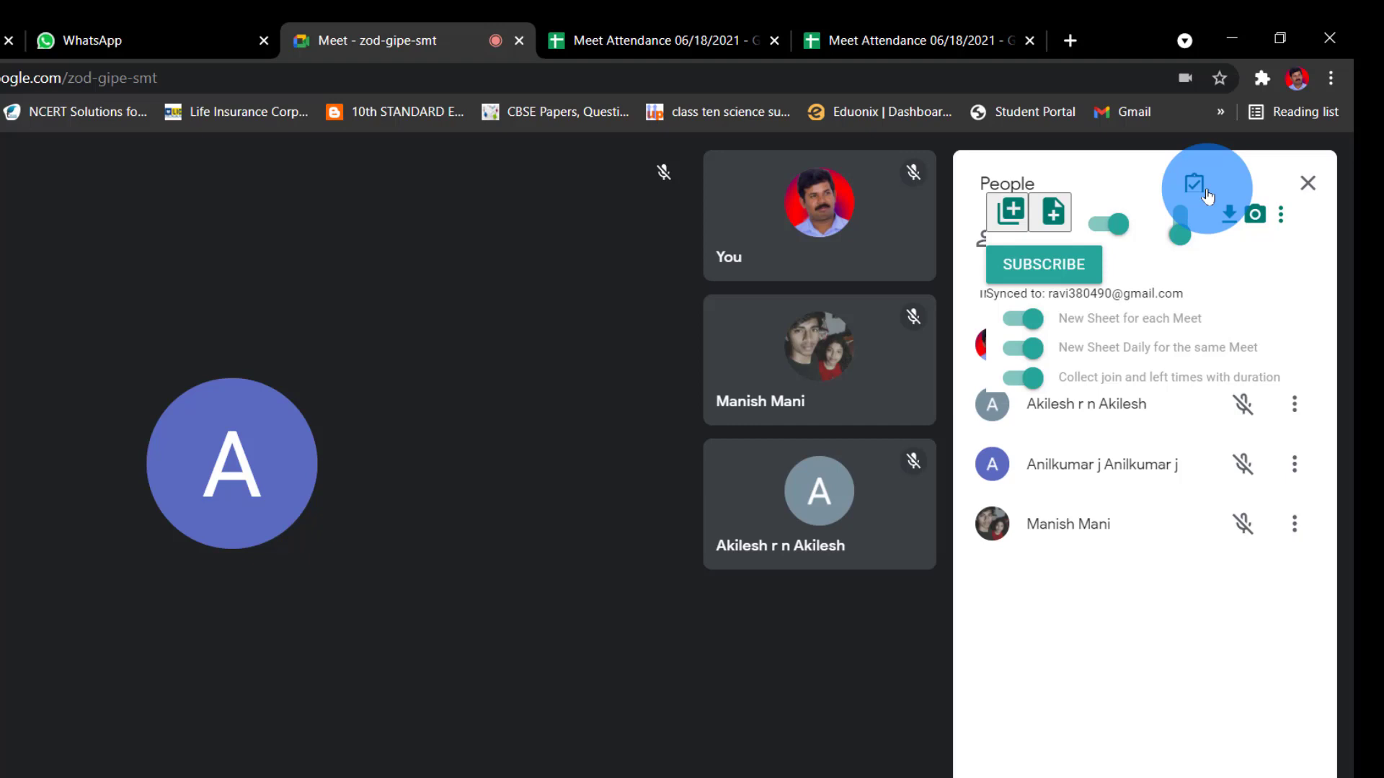
{"action": "left_click", "coordinate": [1207, 195]}
{"action": "left_click", "coordinate": [1190, 187]}
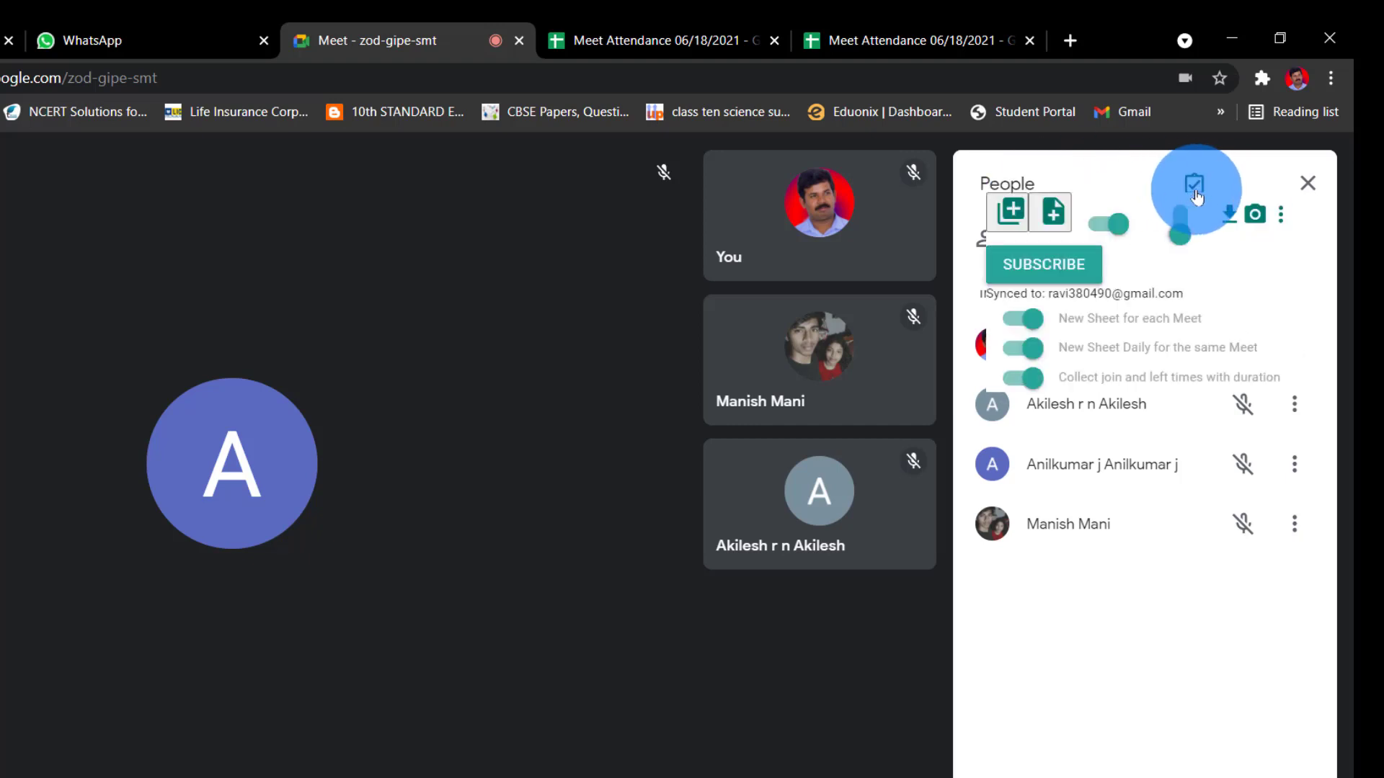
{"action": "left_click", "coordinate": [1195, 192]}
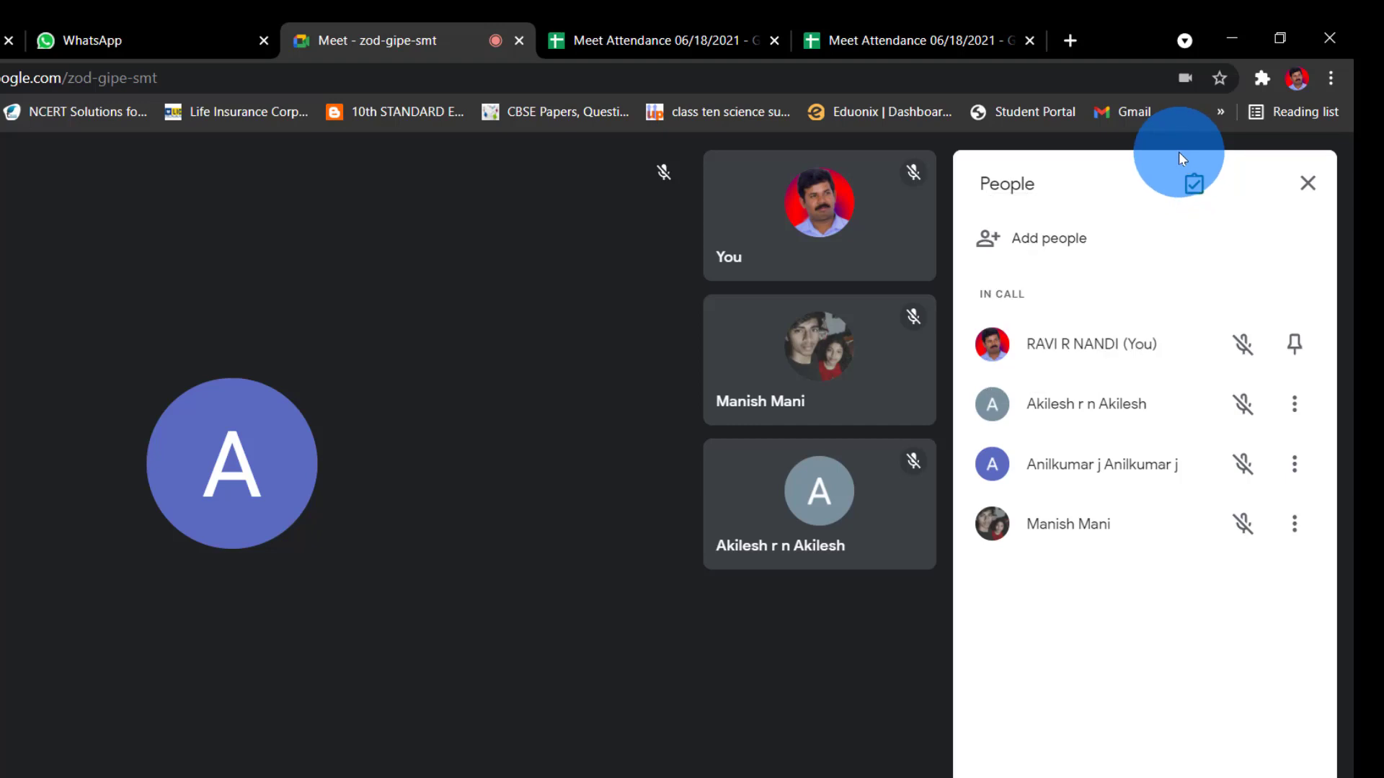
- Examine the attendance extension's Emergency CSV Export option and its toggles
{"action": "left_click", "coordinate": [1194, 189]}
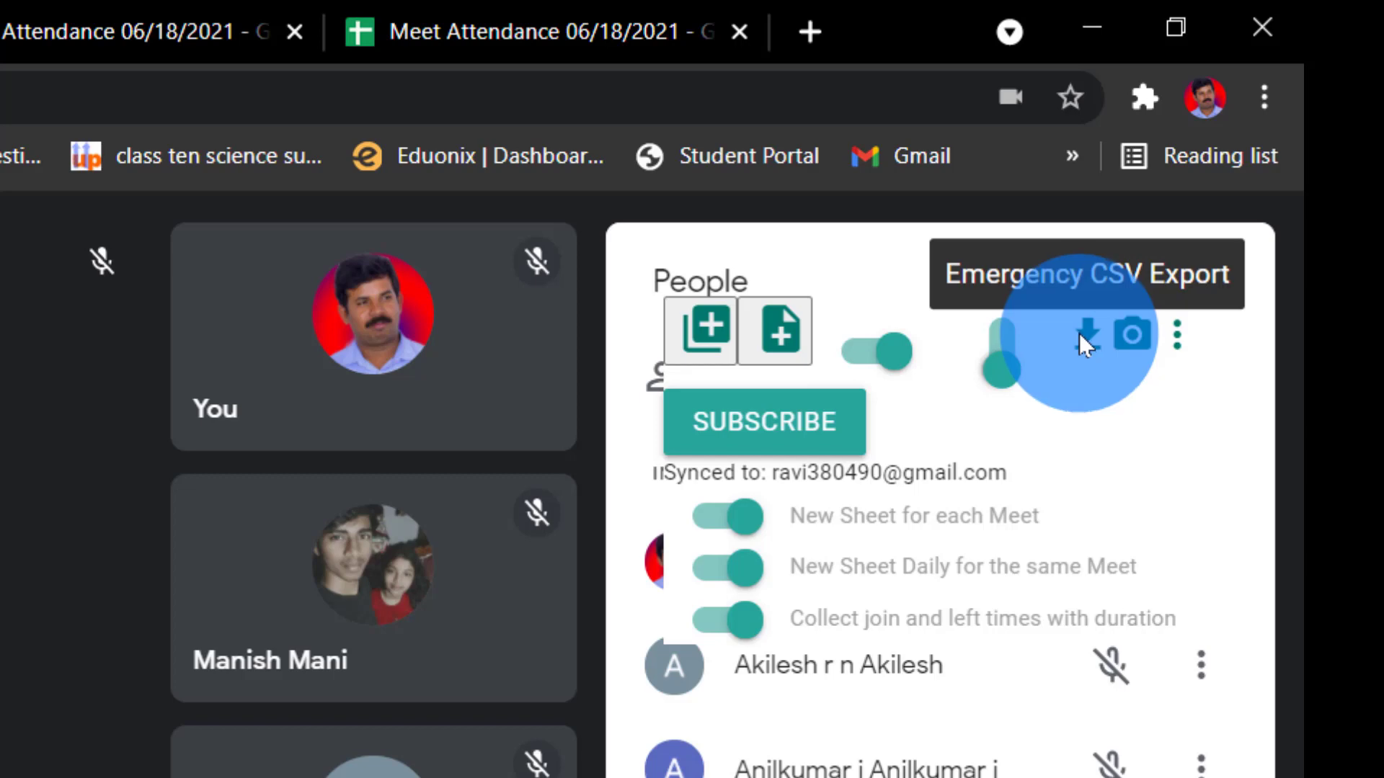
{"action": "left_click", "coordinate": [998, 360]}
{"action": "left_click", "coordinate": [997, 364]}
{"action": "left_click", "coordinate": [878, 352]}
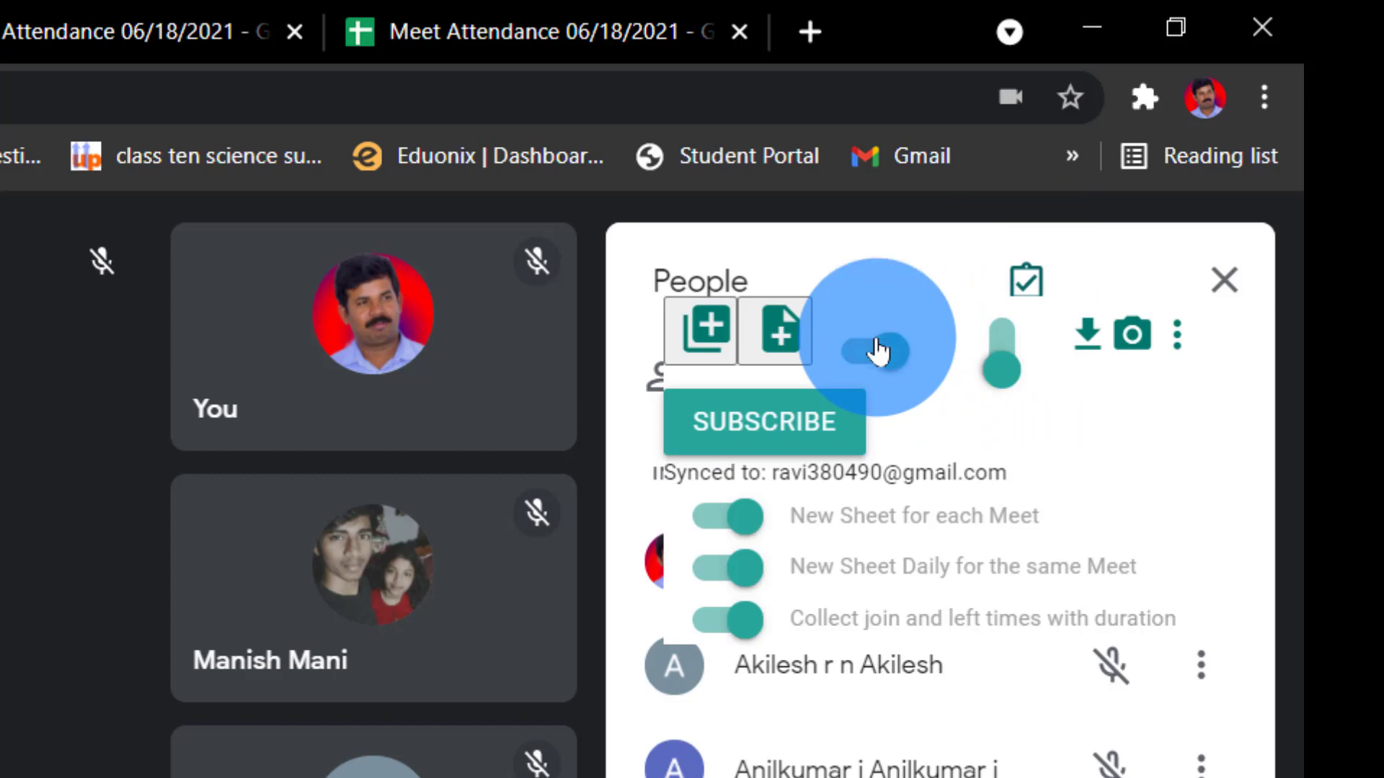
- Capture the call's attendance again and review the participant list in the resulting Meet Attendance 06/18/2021 spreadsheet
{"action": "left_click", "coordinate": [1026, 284]}
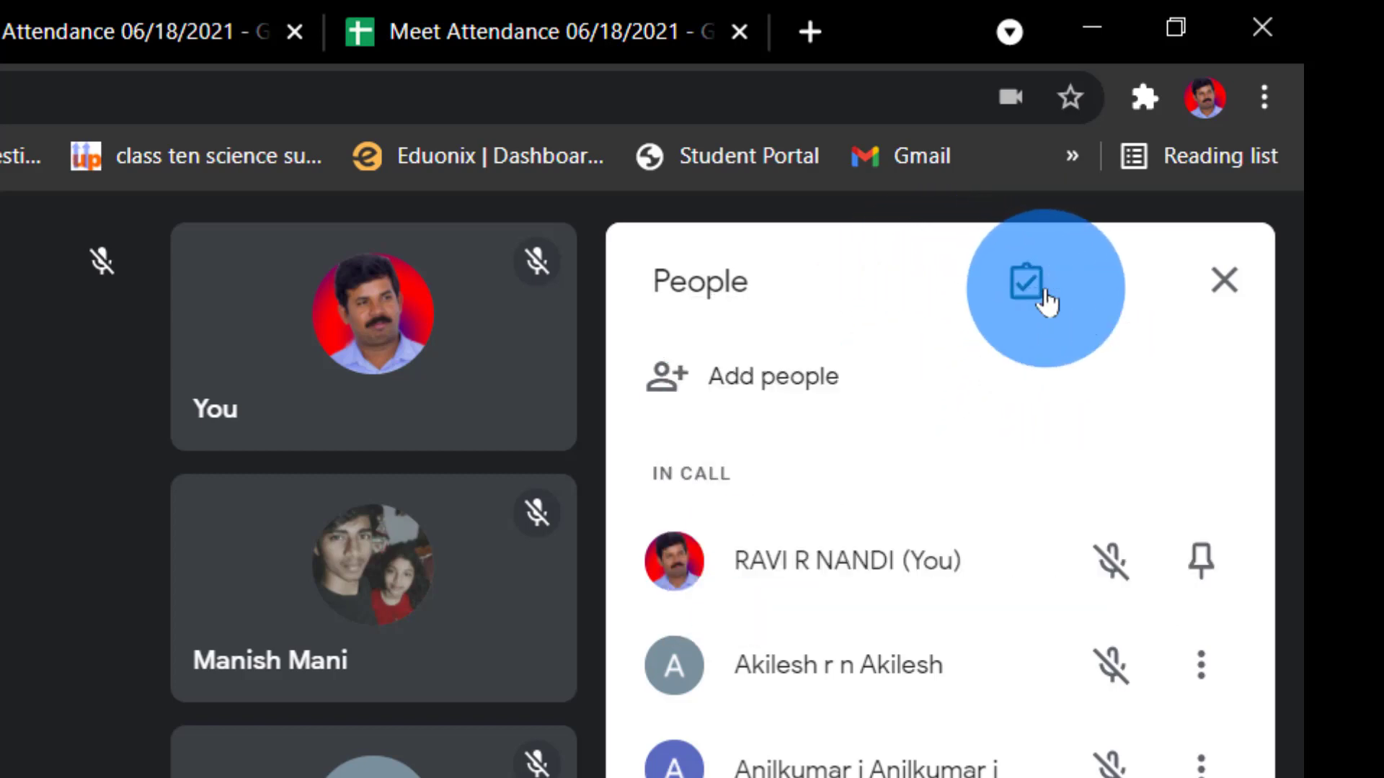
{"action": "left_click", "coordinate": [1029, 289]}
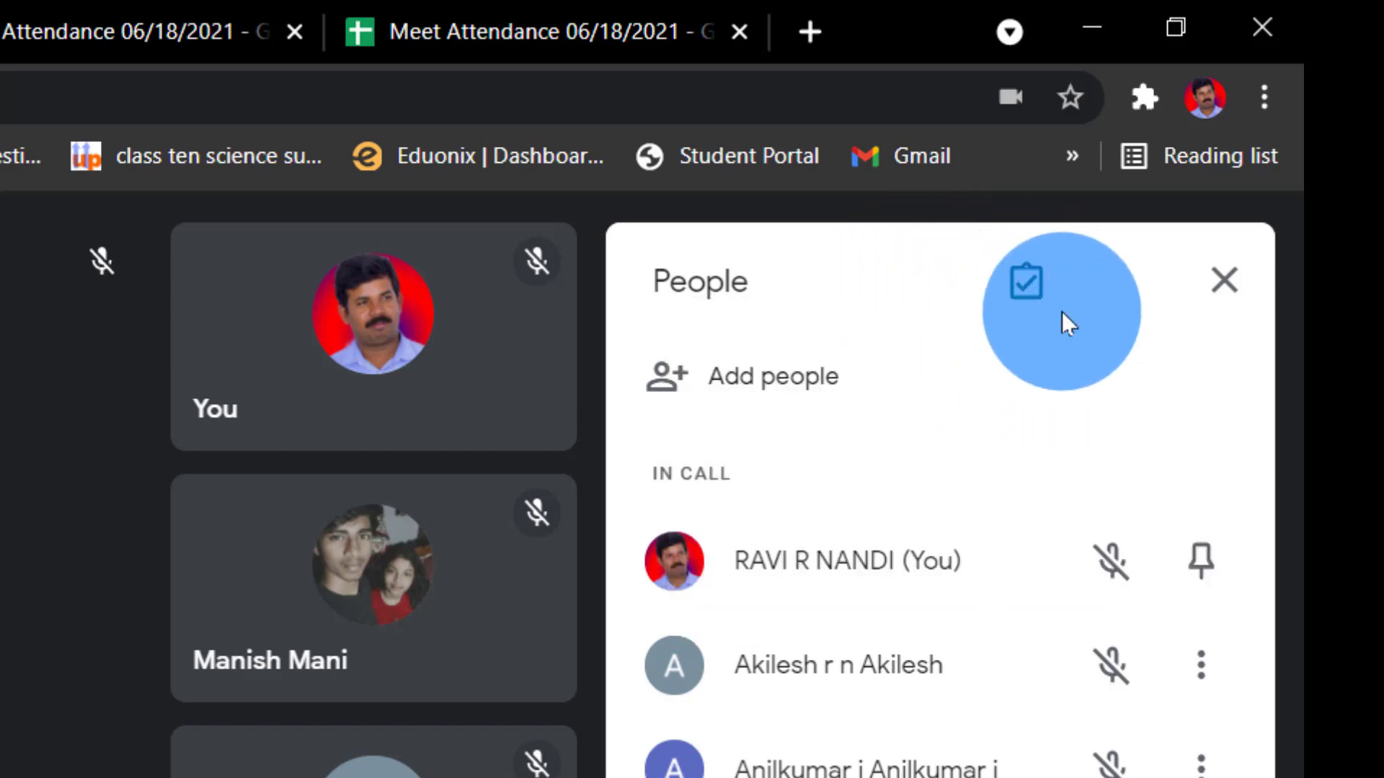
{"action": "left_click", "coordinate": [1033, 292]}
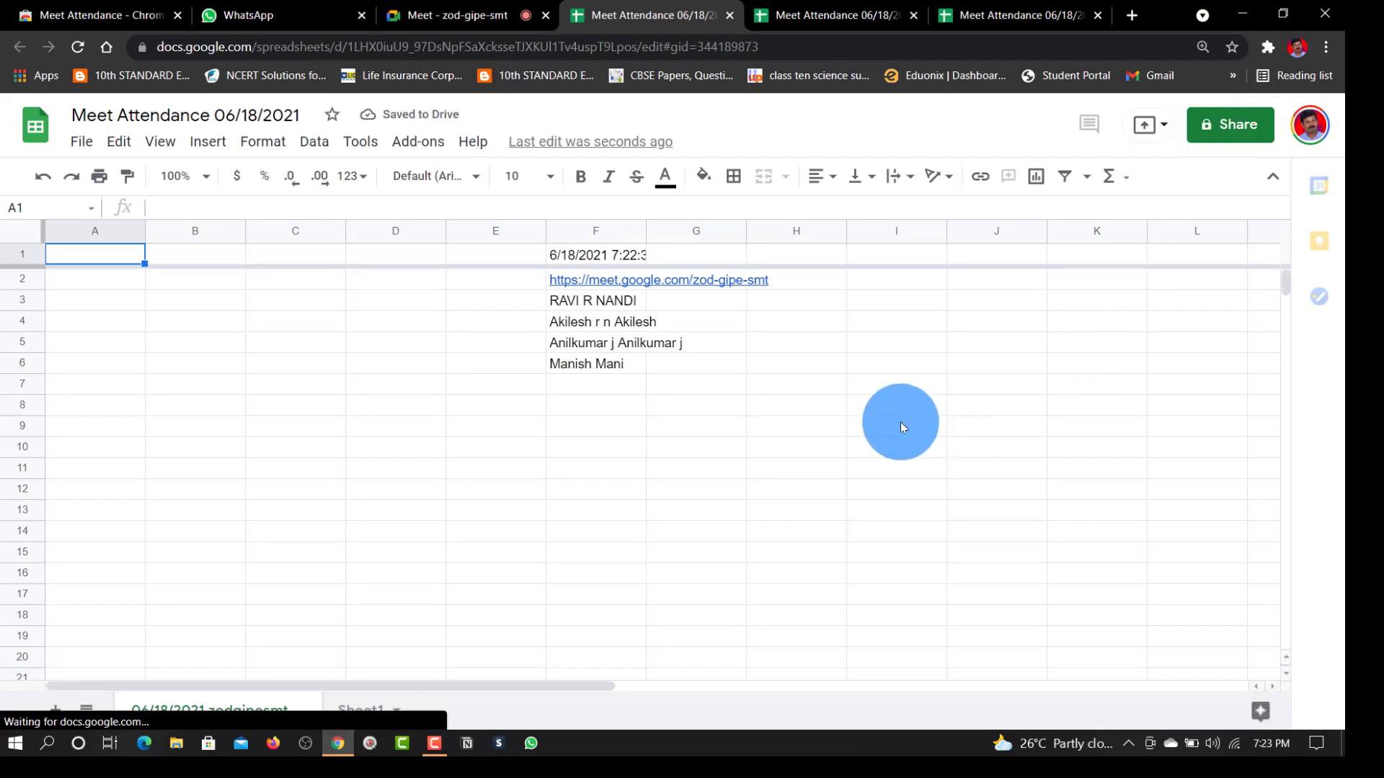
{"action": "scroll", "coordinate": [901, 422], "scroll_direction": "down", "scroll_amount": 2}
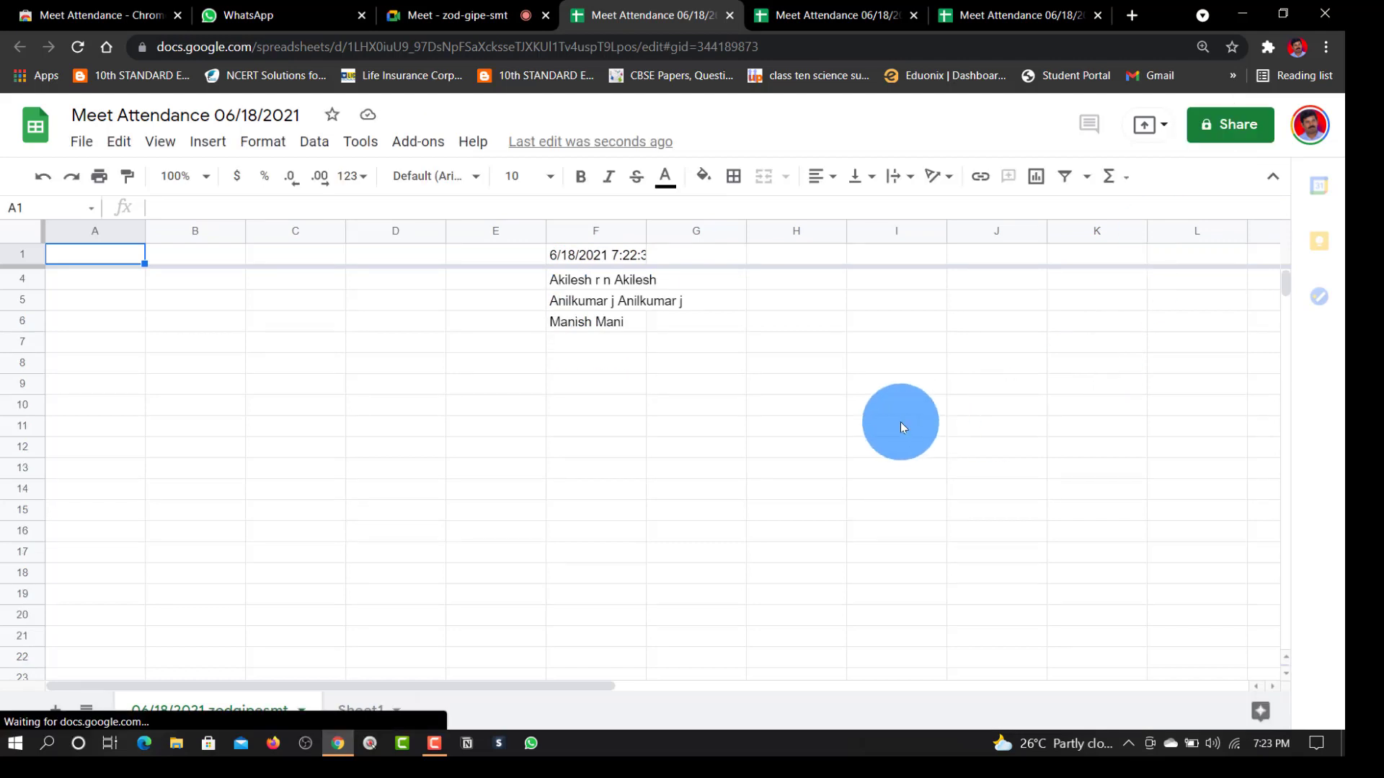
{"action": "scroll", "coordinate": [901, 421], "scroll_direction": "up", "scroll_amount": 2}
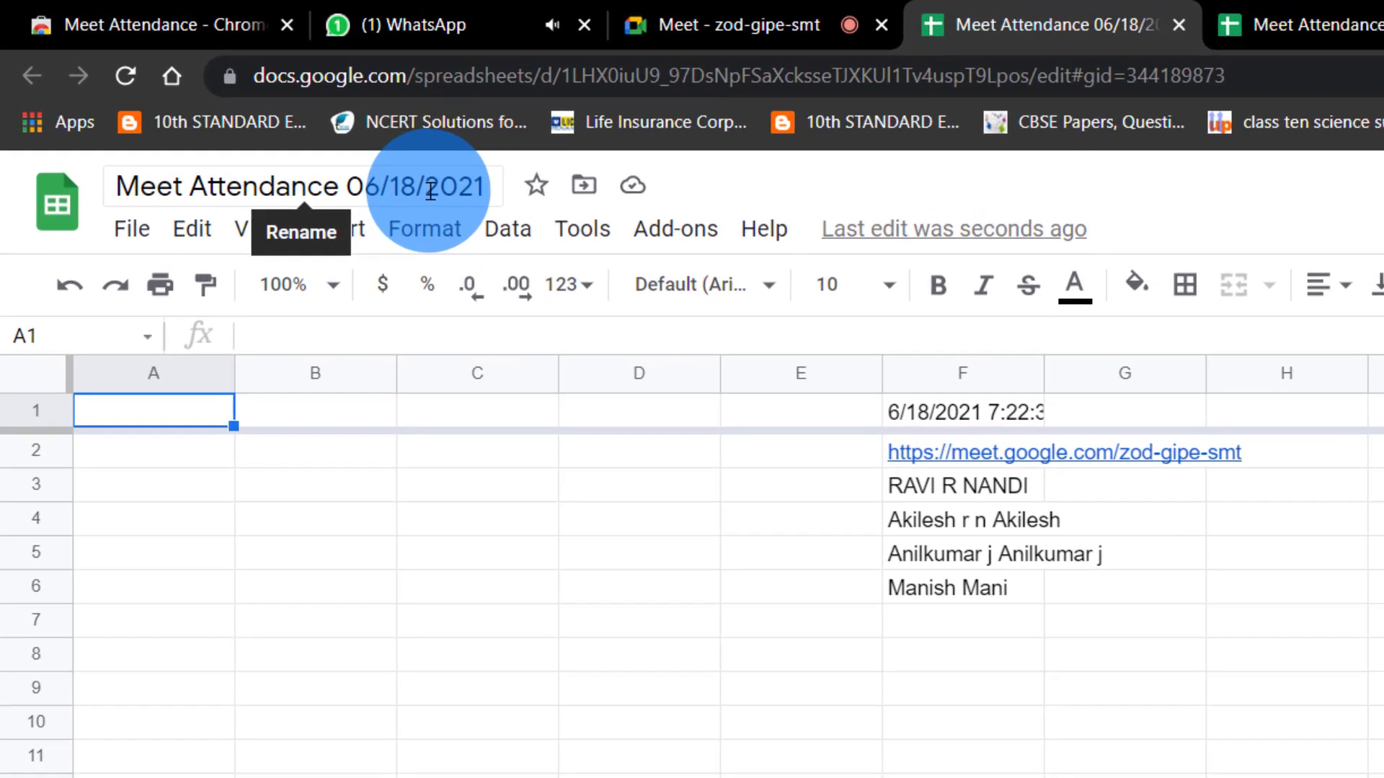
- Compare the open Meet Attendance 06/18/2021 spreadsheets and return to the meeting
{"action": "left_click", "coordinate": [753, 21]}
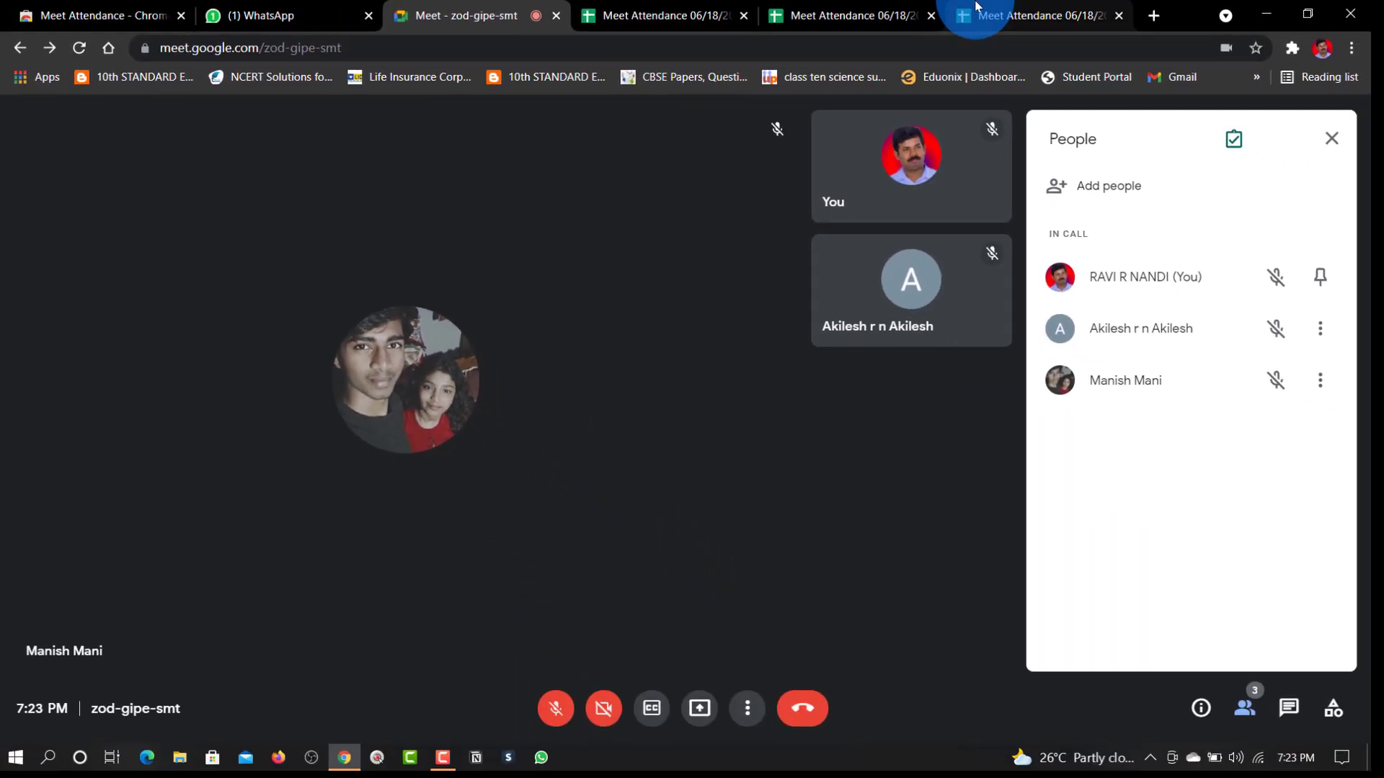
{"action": "left_click", "coordinate": [975, 9]}
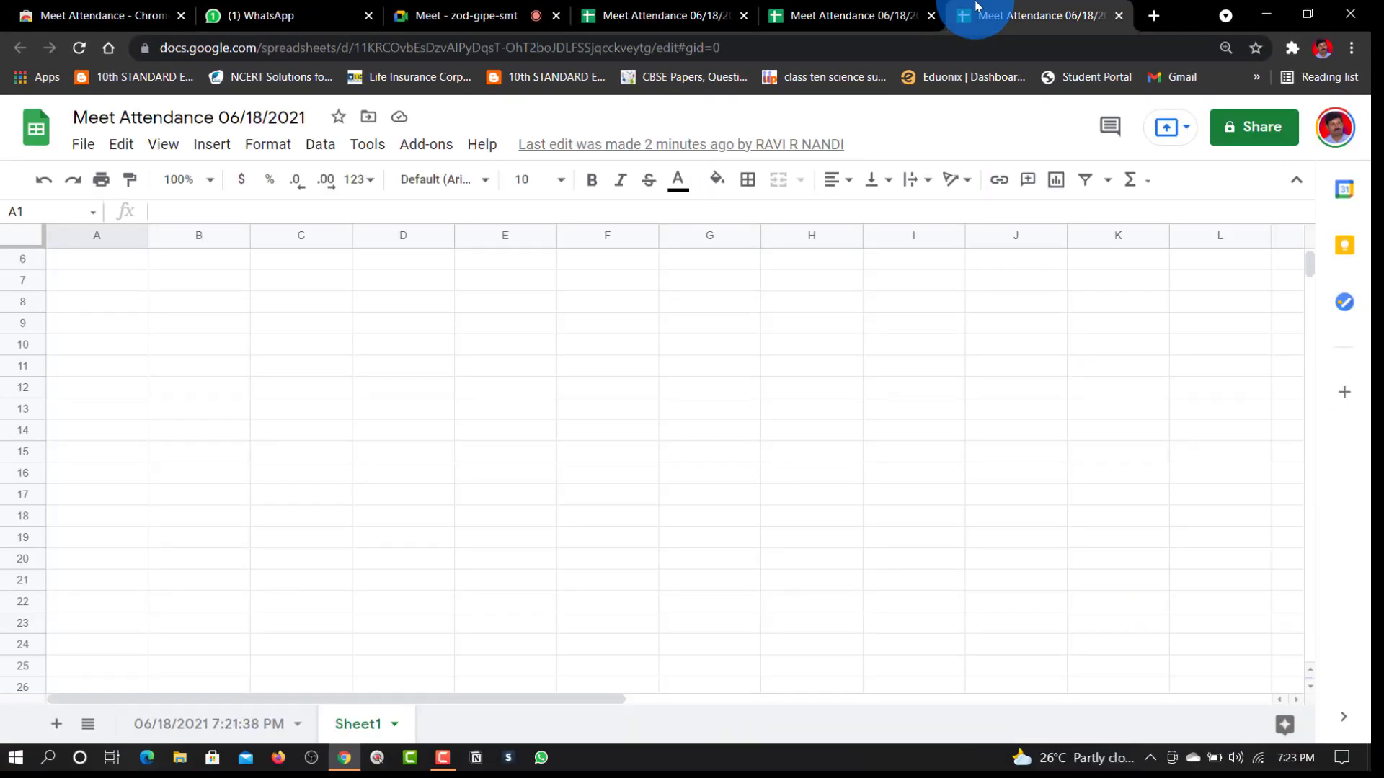
{"action": "left_click", "coordinate": [829, 7]}
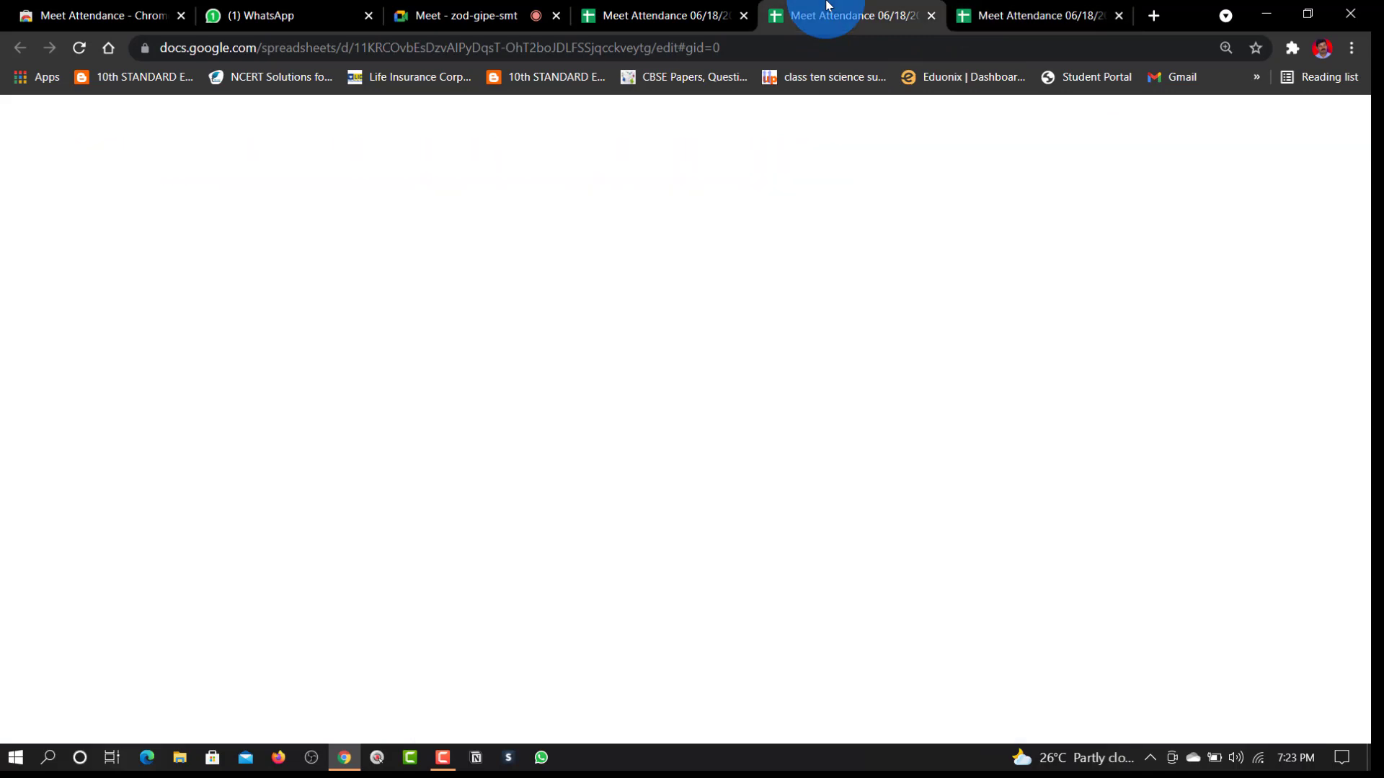
{"action": "left_click", "coordinate": [660, 7]}
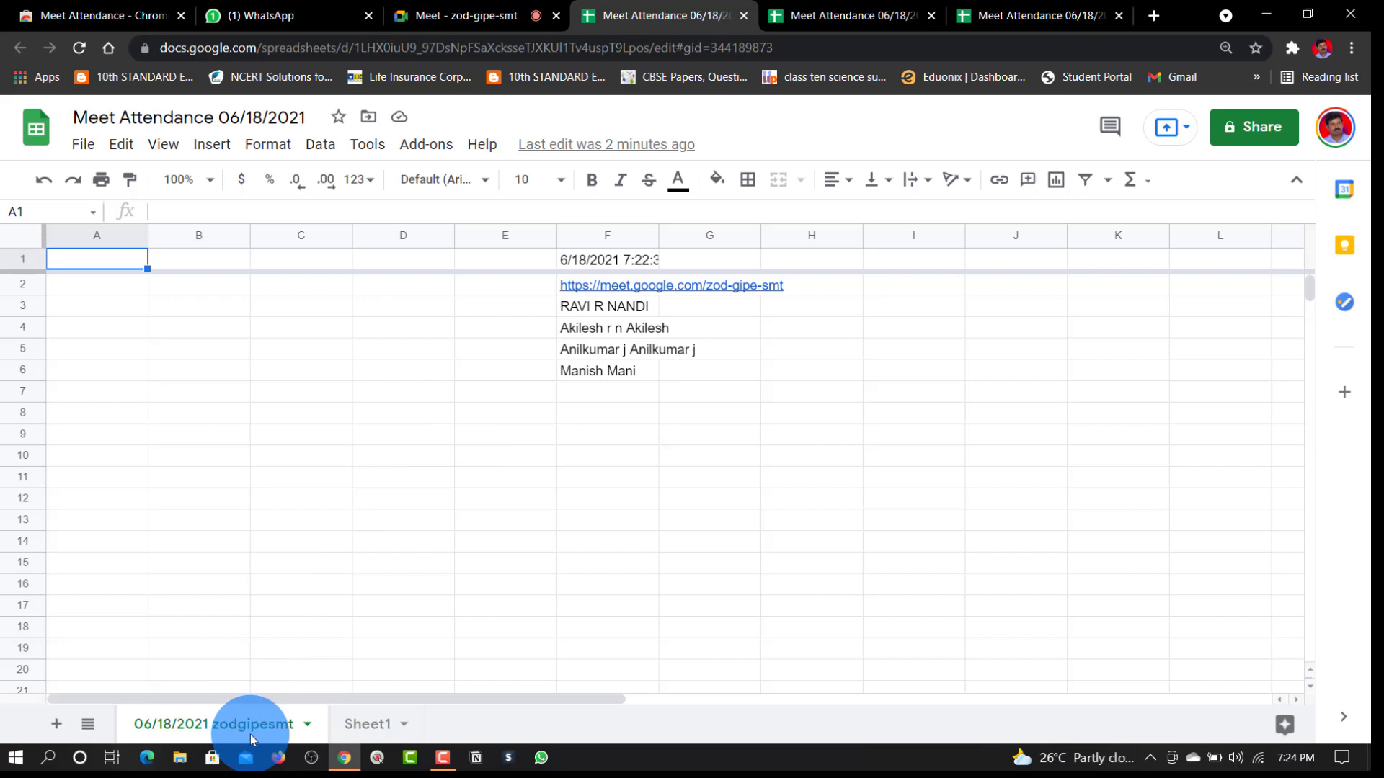
{"action": "left_click", "coordinate": [475, 16]}
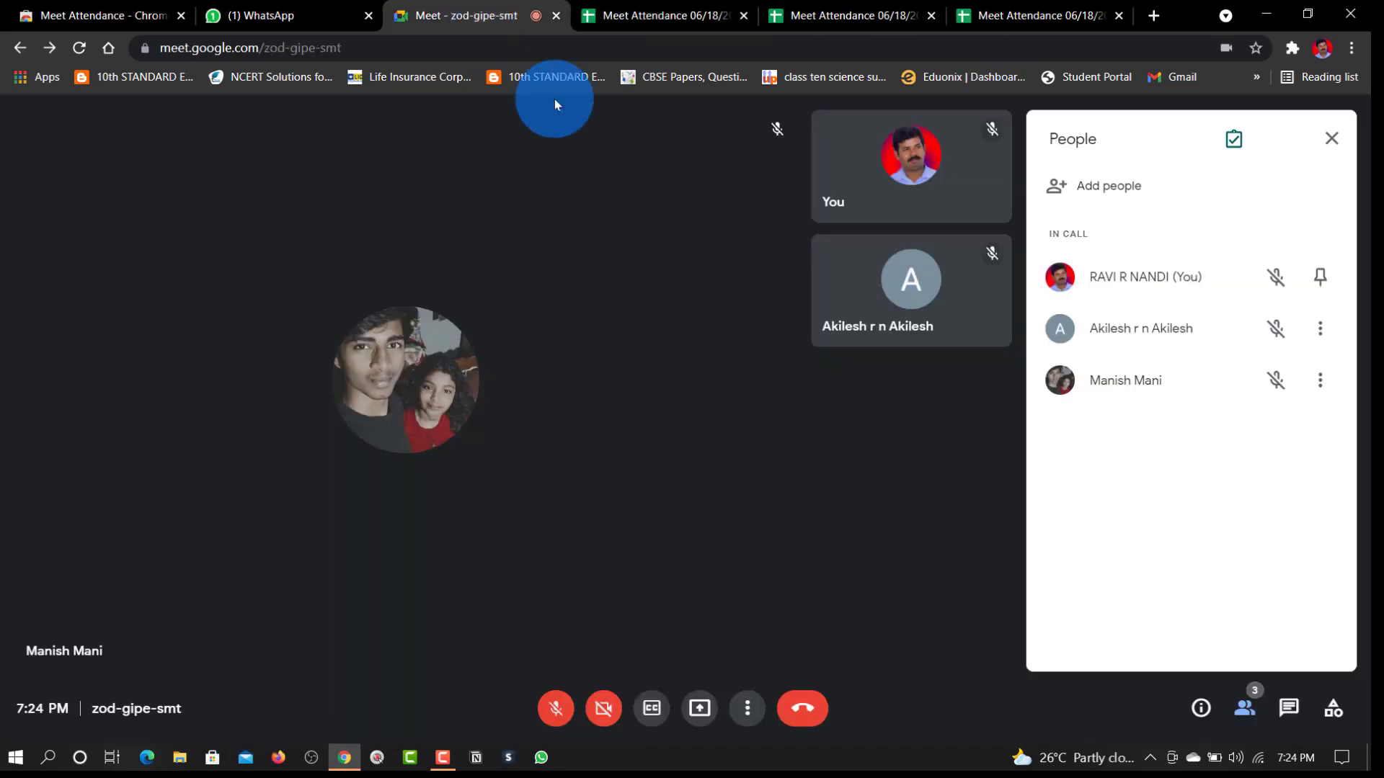
- Start a new attendance record with the Meet Attendance extension and capture the current participants
{"action": "mouse_move", "coordinate": [1235, 148]}
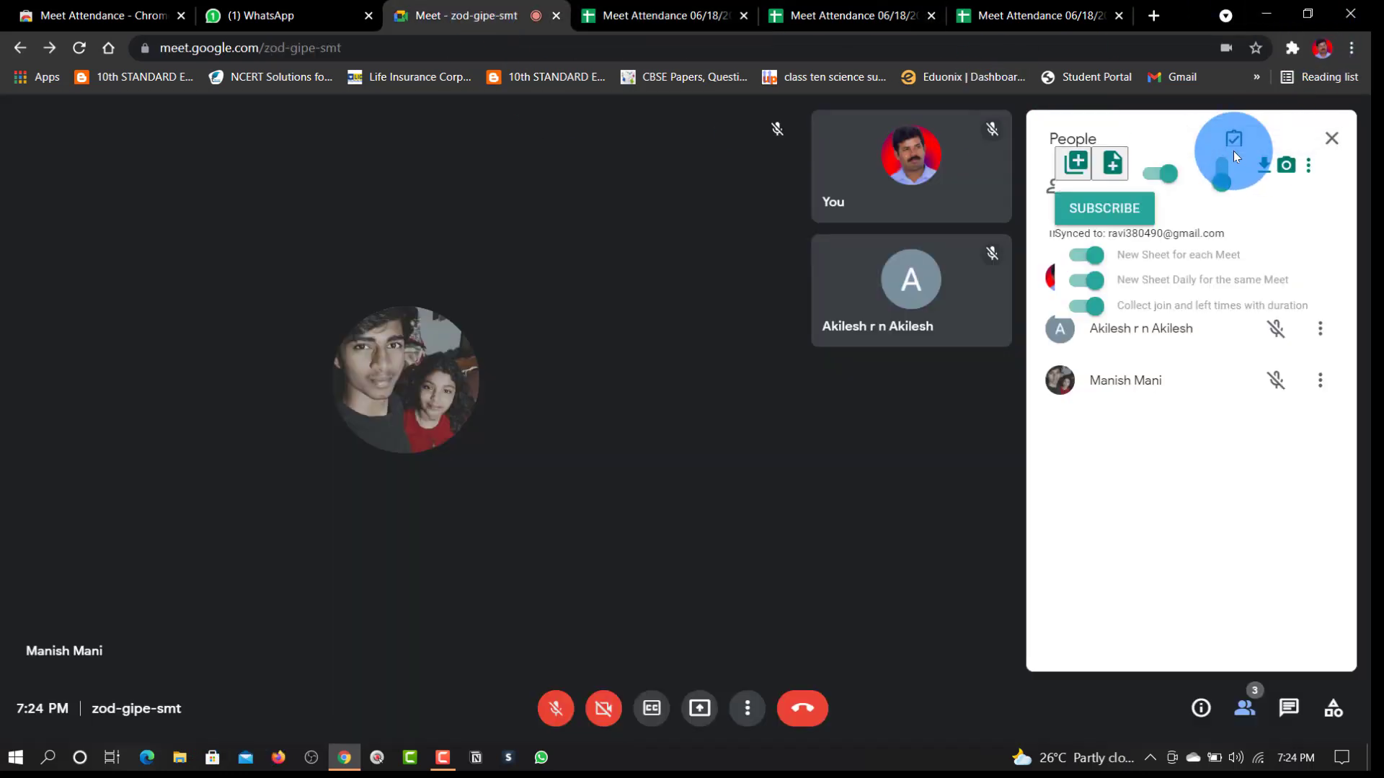
{"action": "left_click", "coordinate": [1112, 176]}
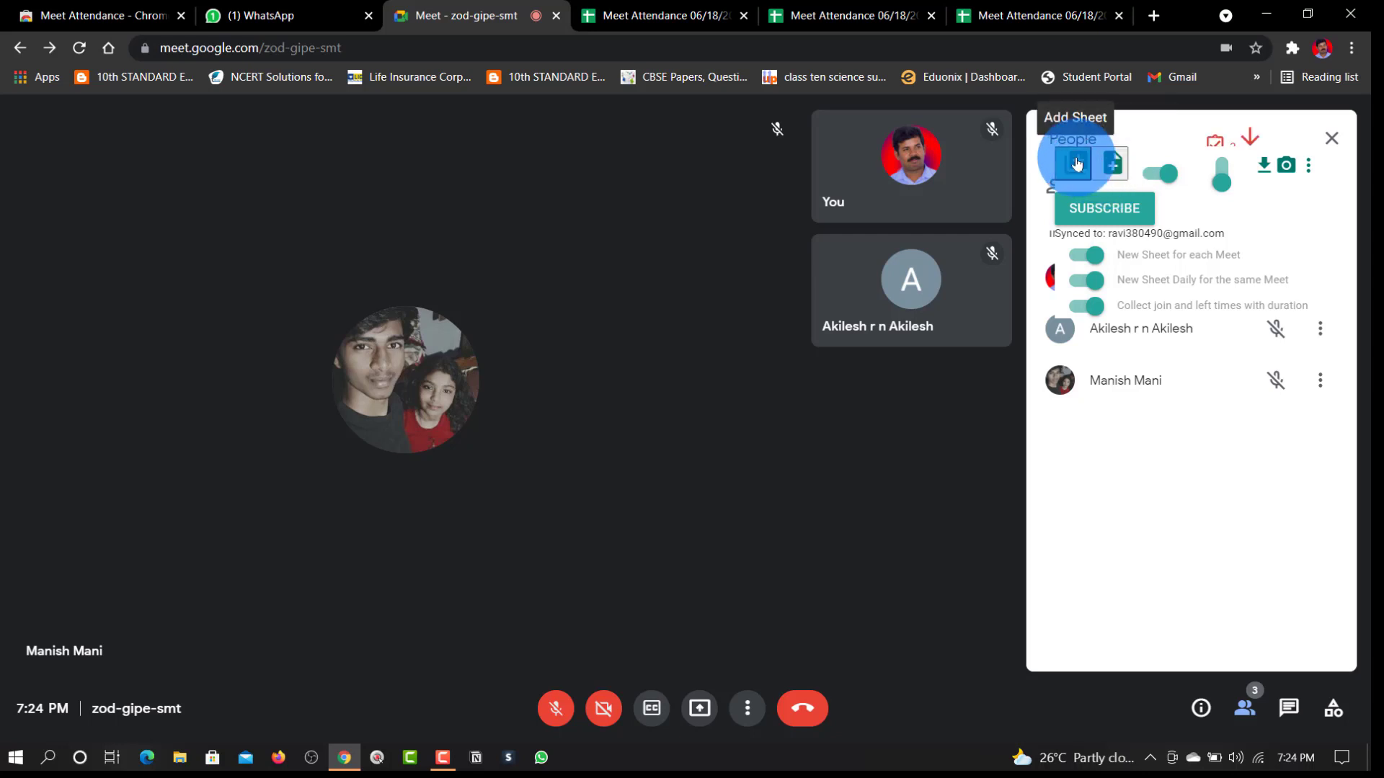
{"action": "left_click", "coordinate": [1233, 138]}
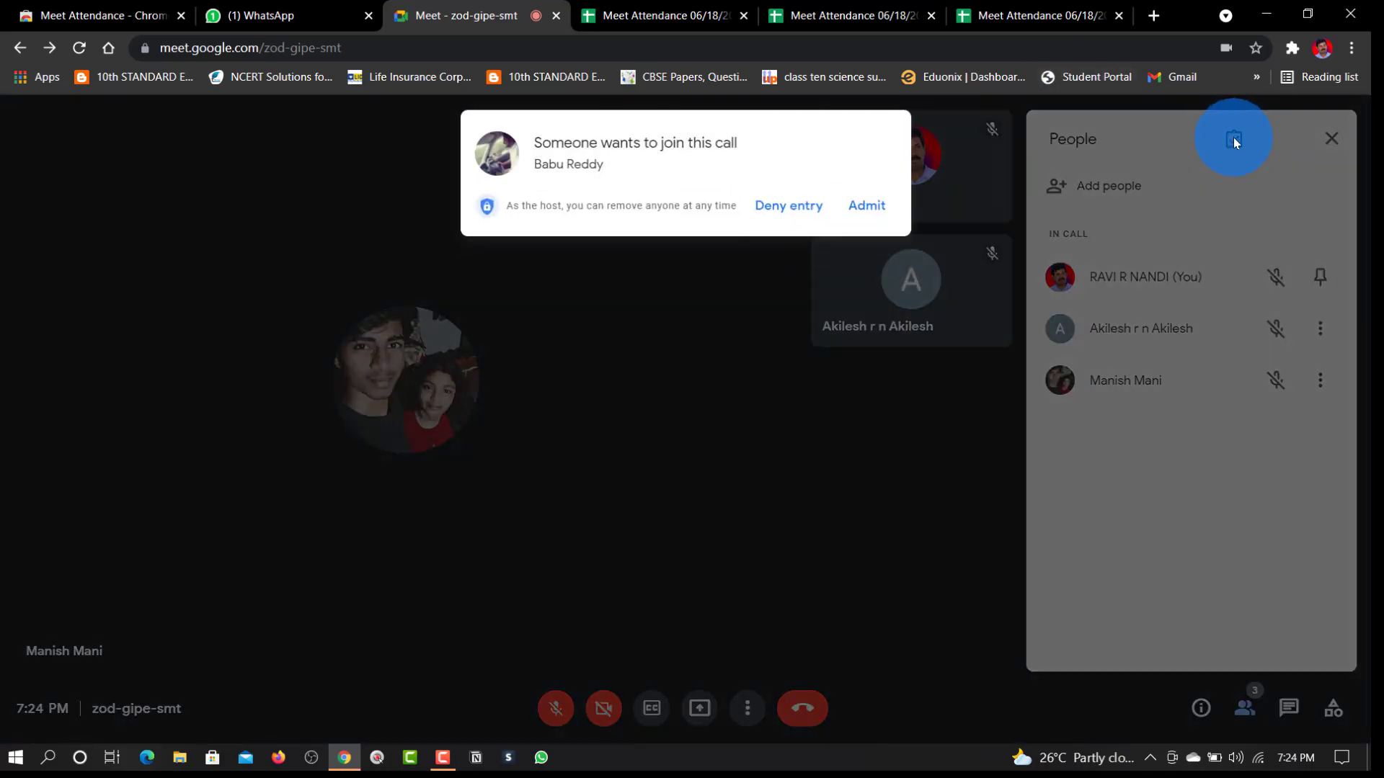
- Admit the waiting participant to the call and open the Meet Attendance extension from the participant list
{"action": "left_click", "coordinate": [864, 206]}
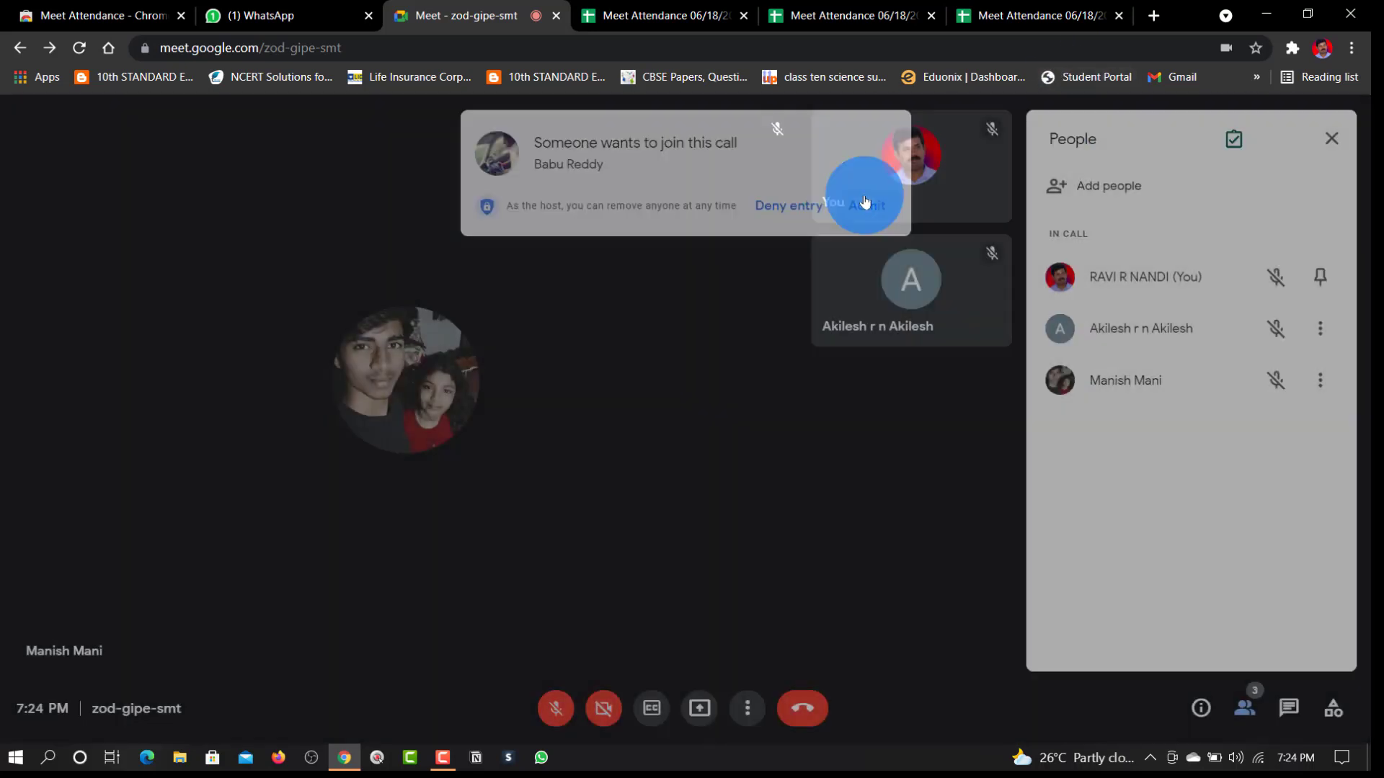
{"action": "mouse_move", "coordinate": [1231, 158]}
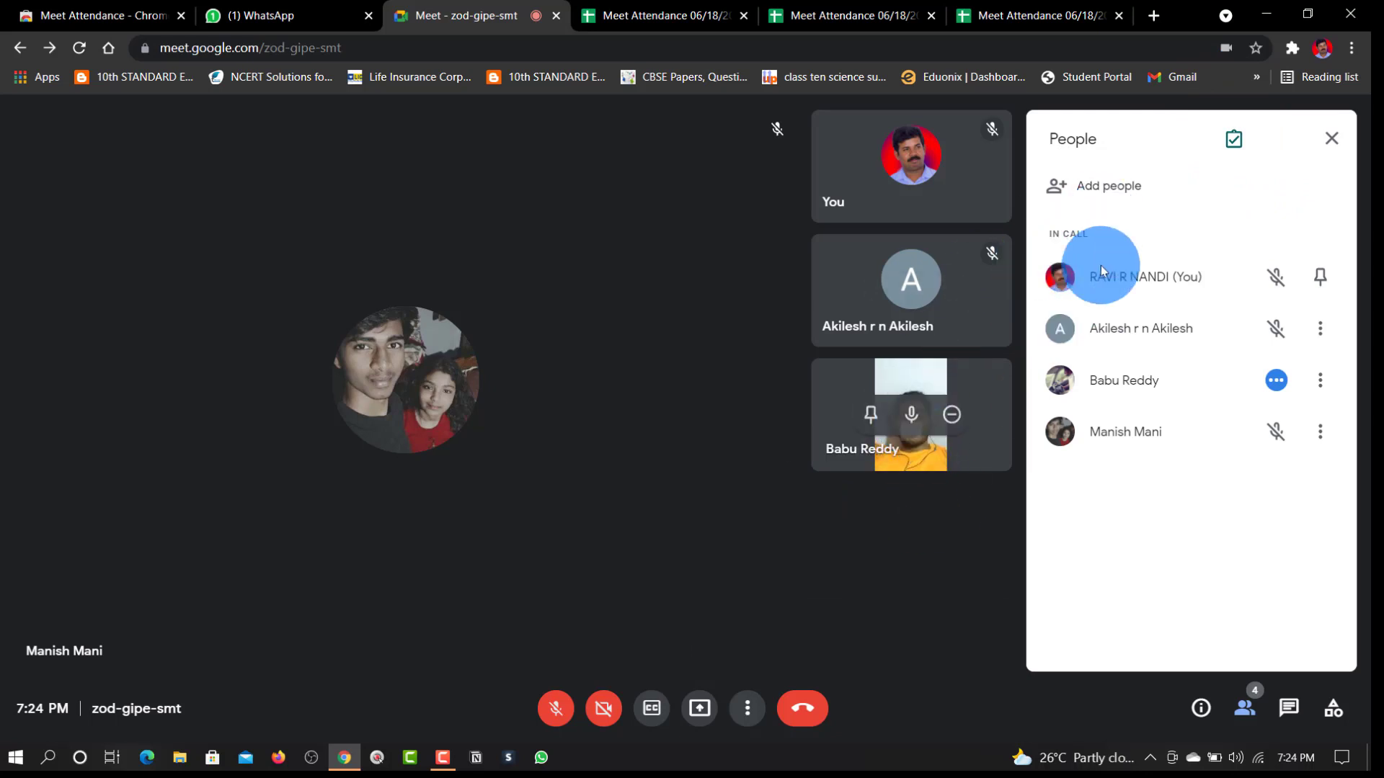
{"action": "left_click", "coordinate": [1228, 141]}
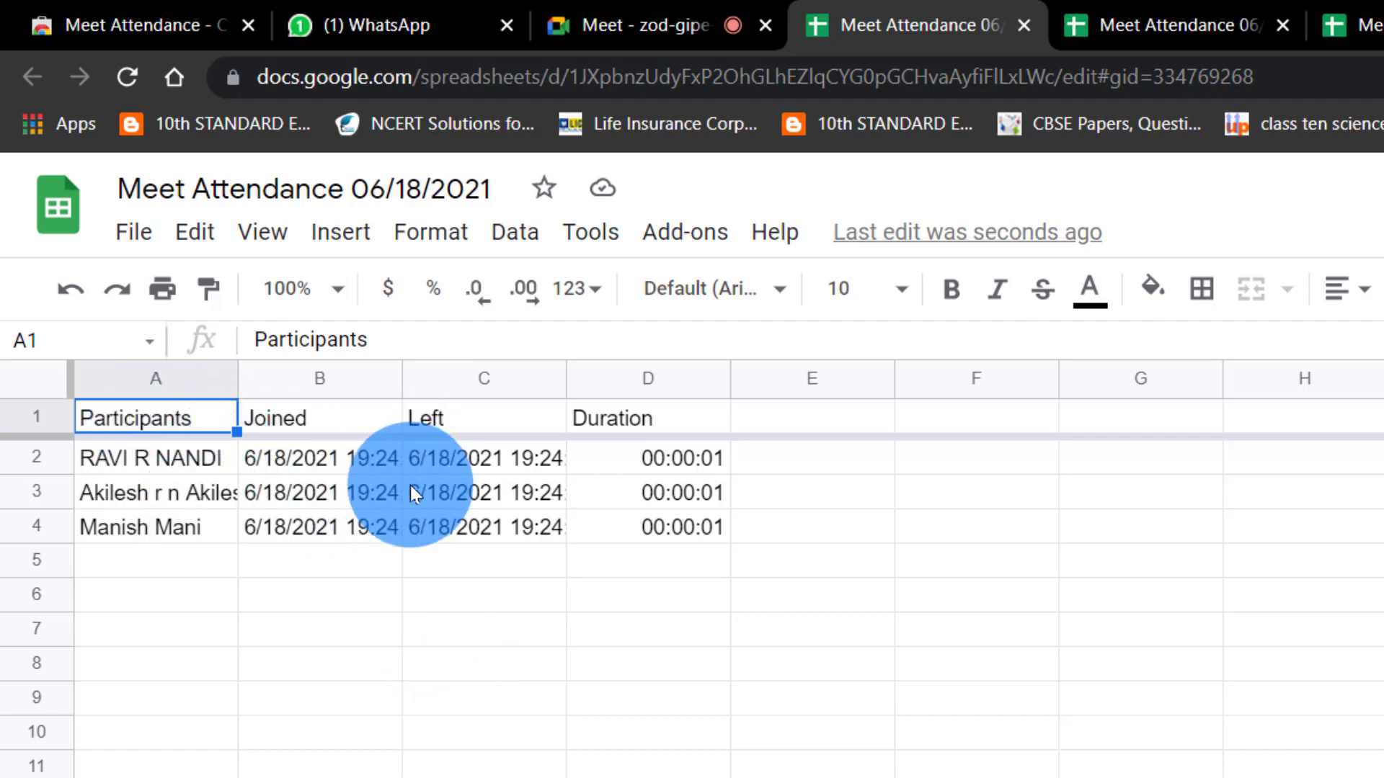
- Return to the meeting and capture a snapshot of the current participants with the Meet Attendance extension
{"action": "left_click", "coordinate": [634, 18]}
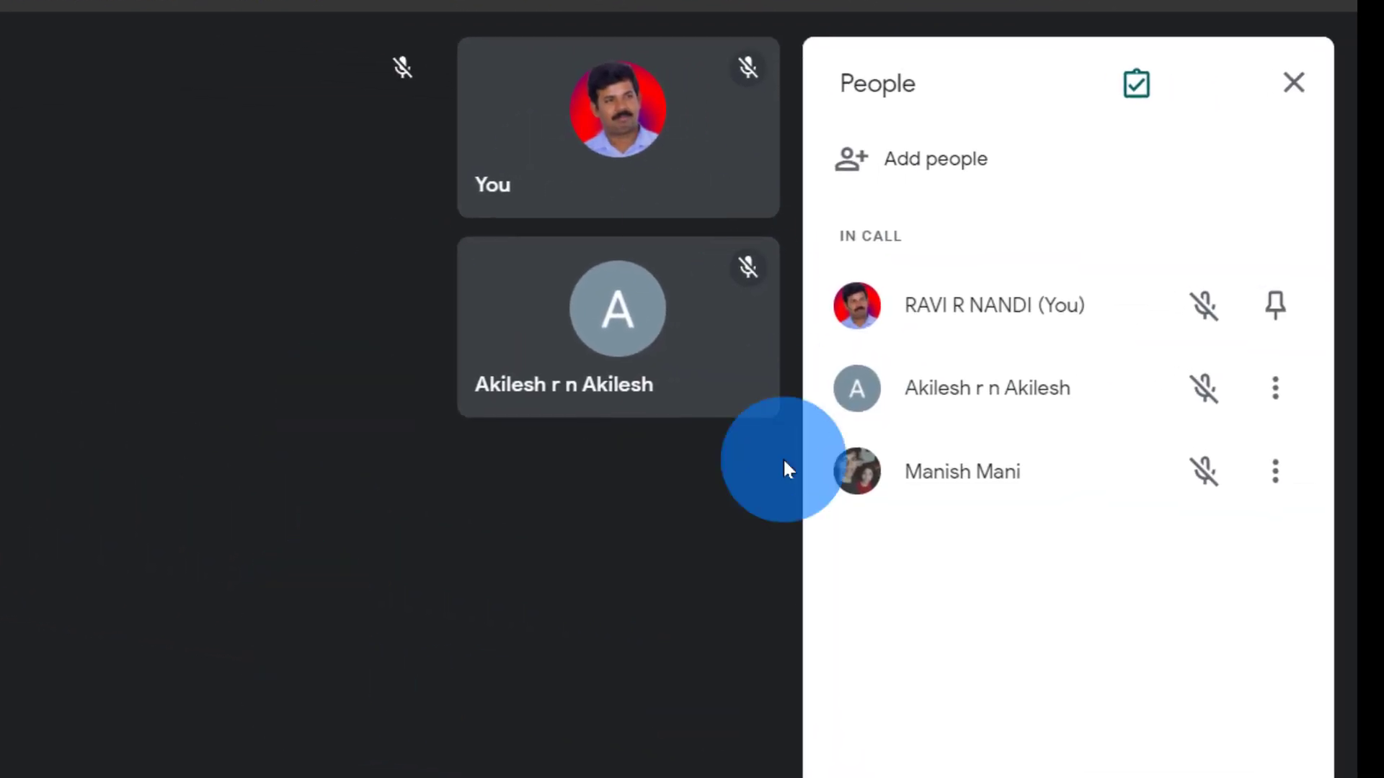
{"action": "left_click", "coordinate": [1145, 72]}
{"action": "left_click", "coordinate": [1137, 78]}
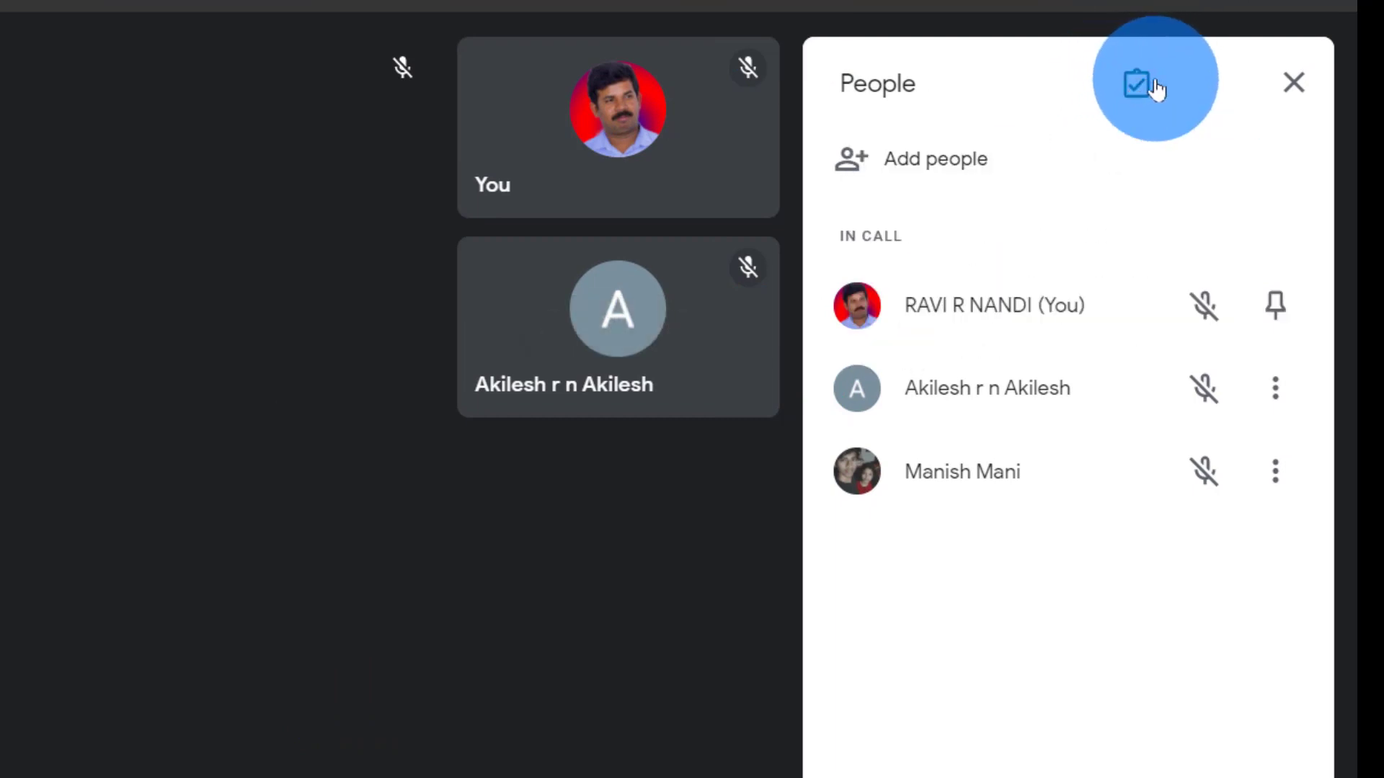
{"action": "left_click", "coordinate": [1153, 83]}
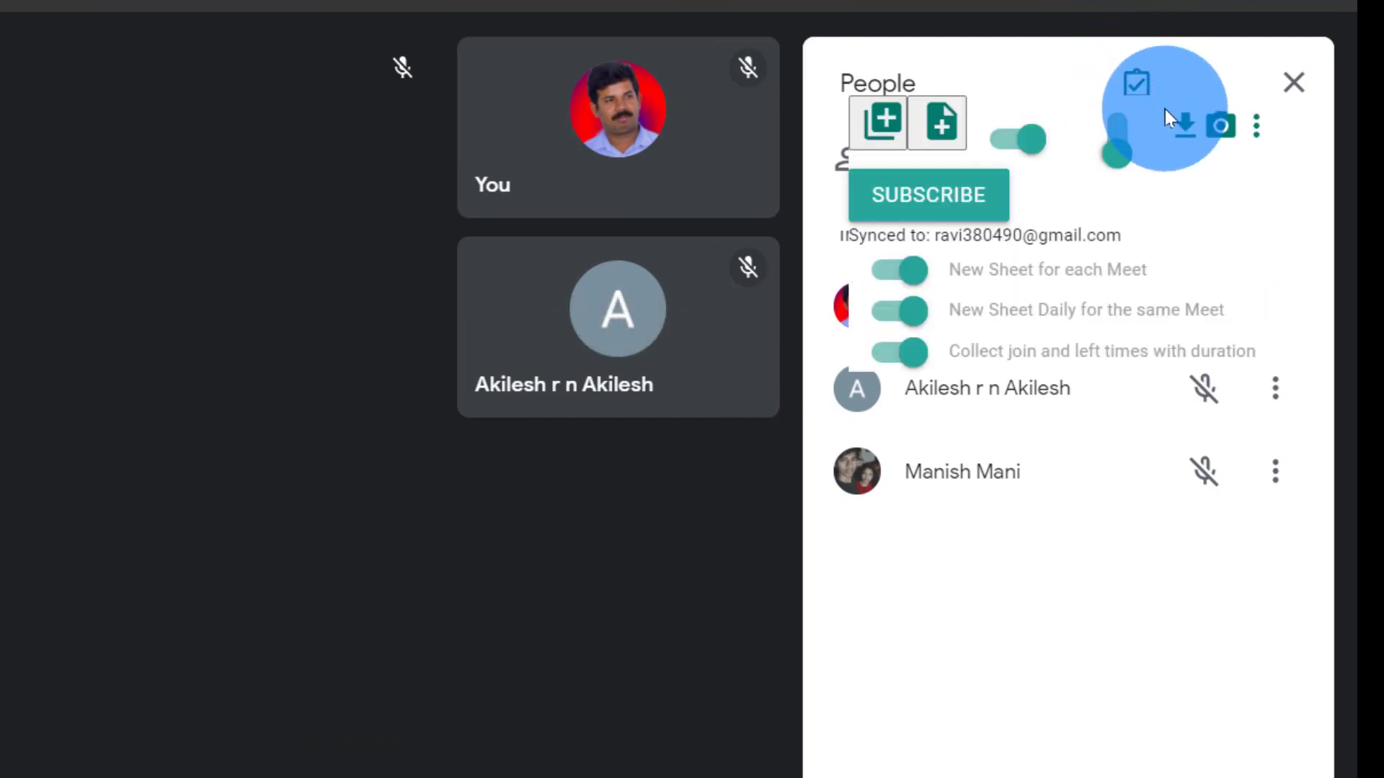
{"action": "left_click", "coordinate": [1218, 121]}
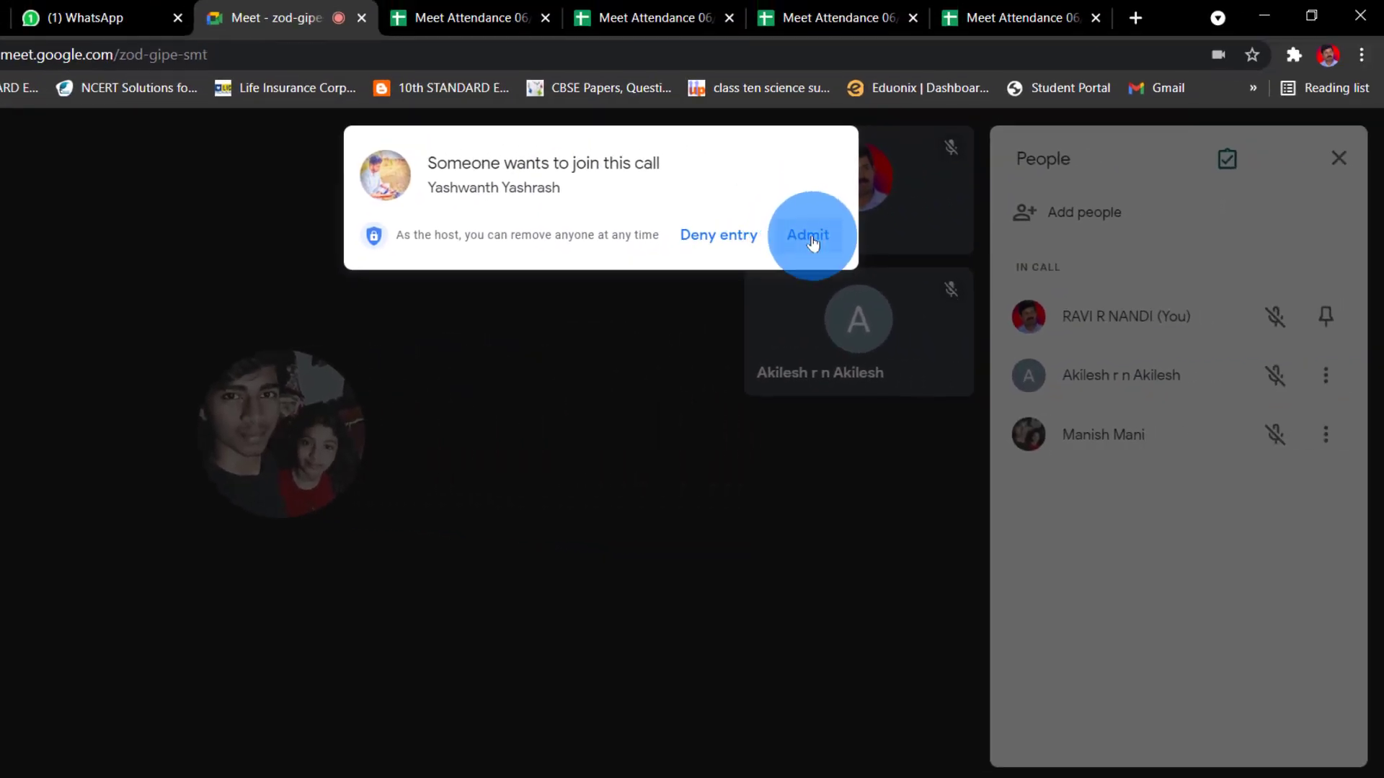
- Admit the next waiting participant and check the Meet Attendance extension's controls in the call
{"action": "left_click", "coordinate": [809, 236]}
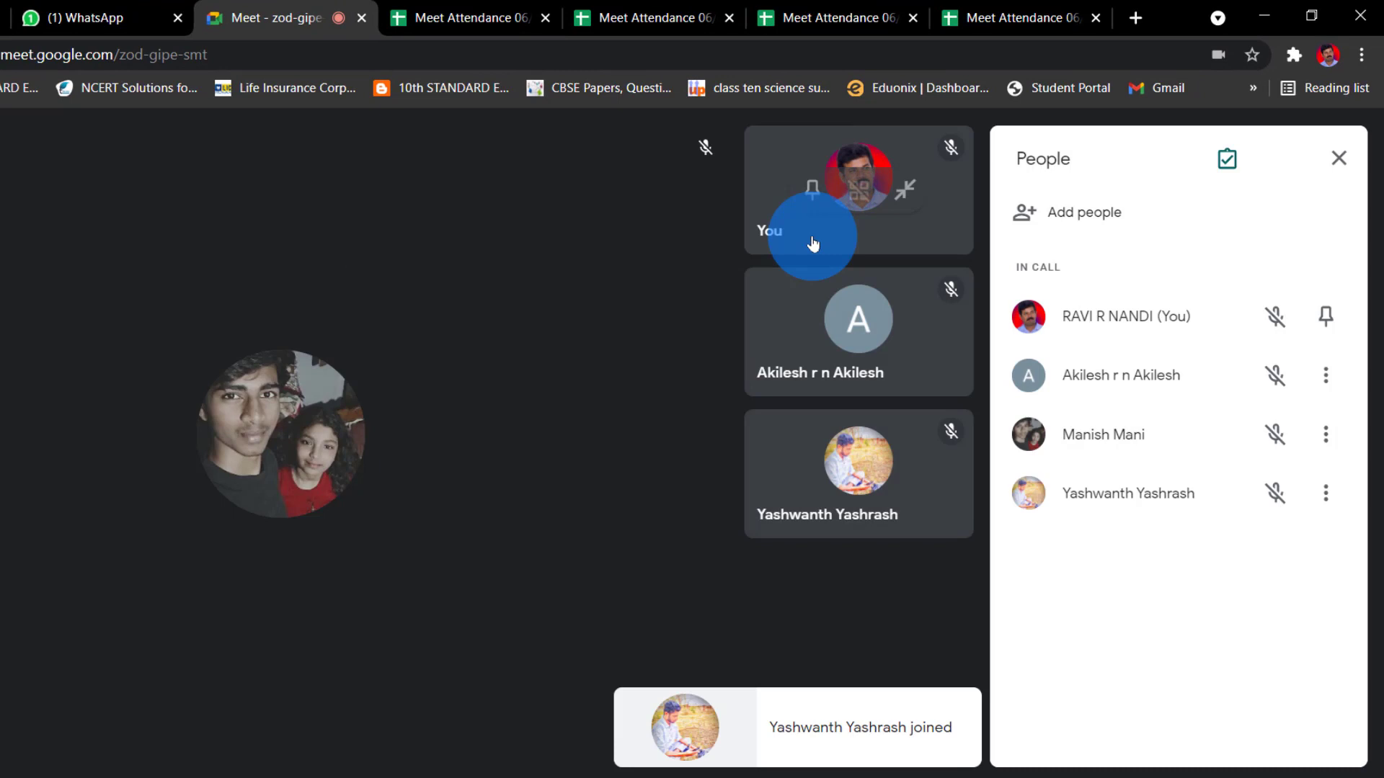
{"action": "left_click", "coordinate": [1229, 159]}
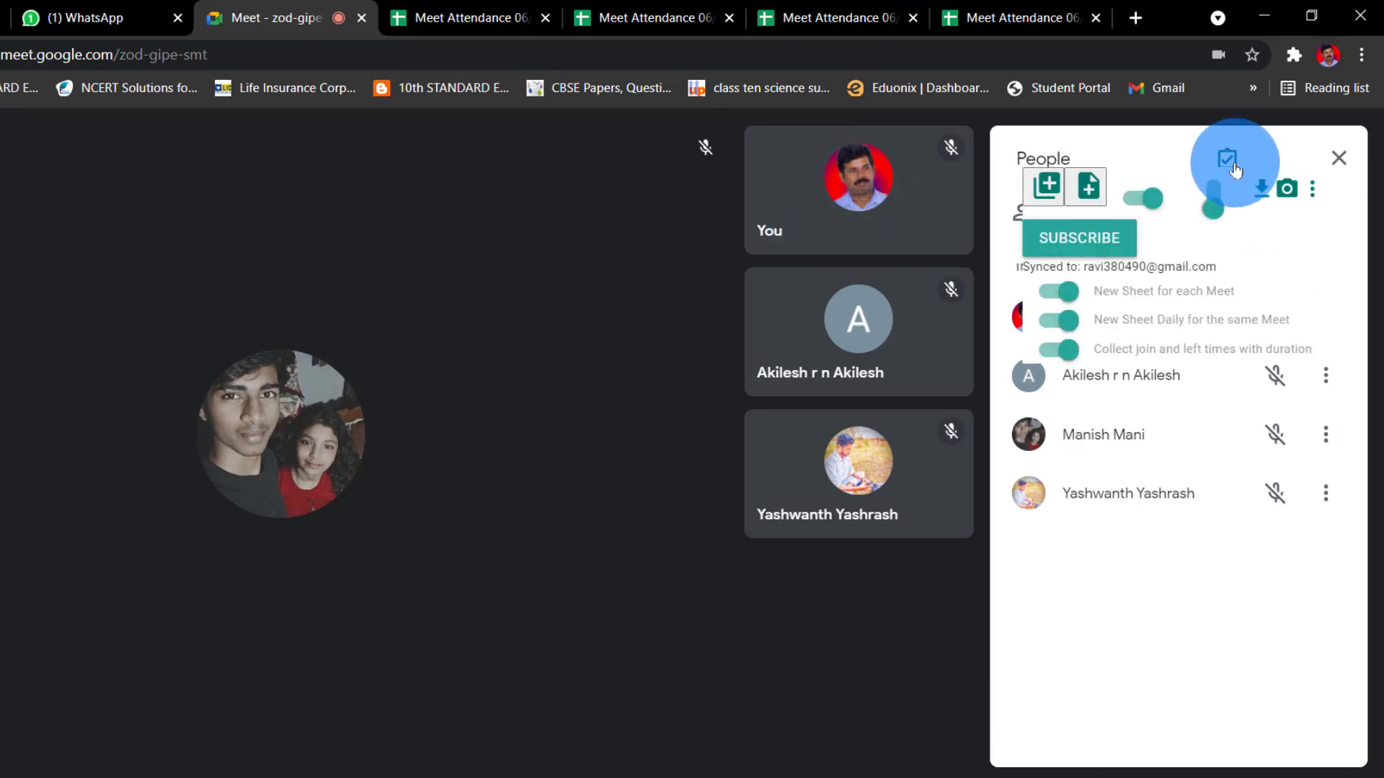
{"action": "mouse_move", "coordinate": [1258, 187]}
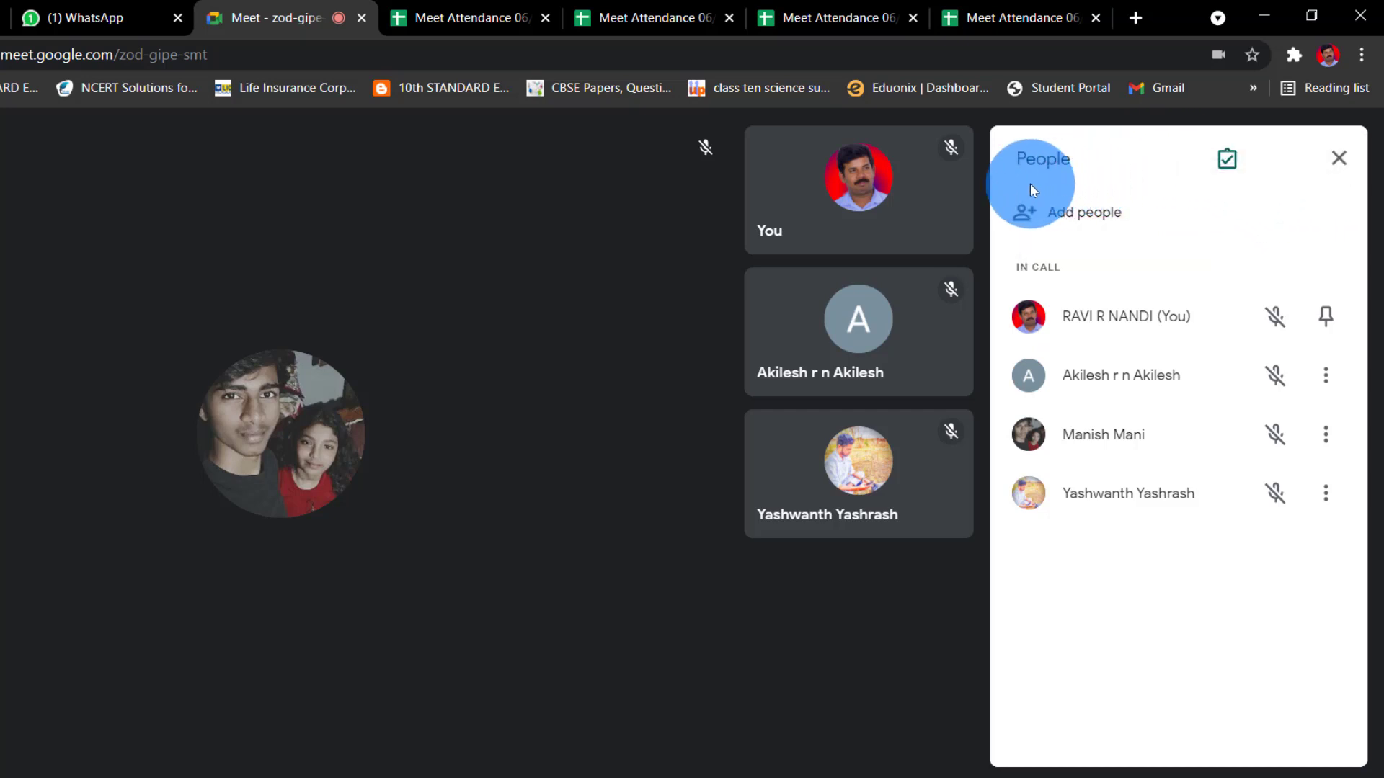
{"action": "mouse_move", "coordinate": [1234, 155]}
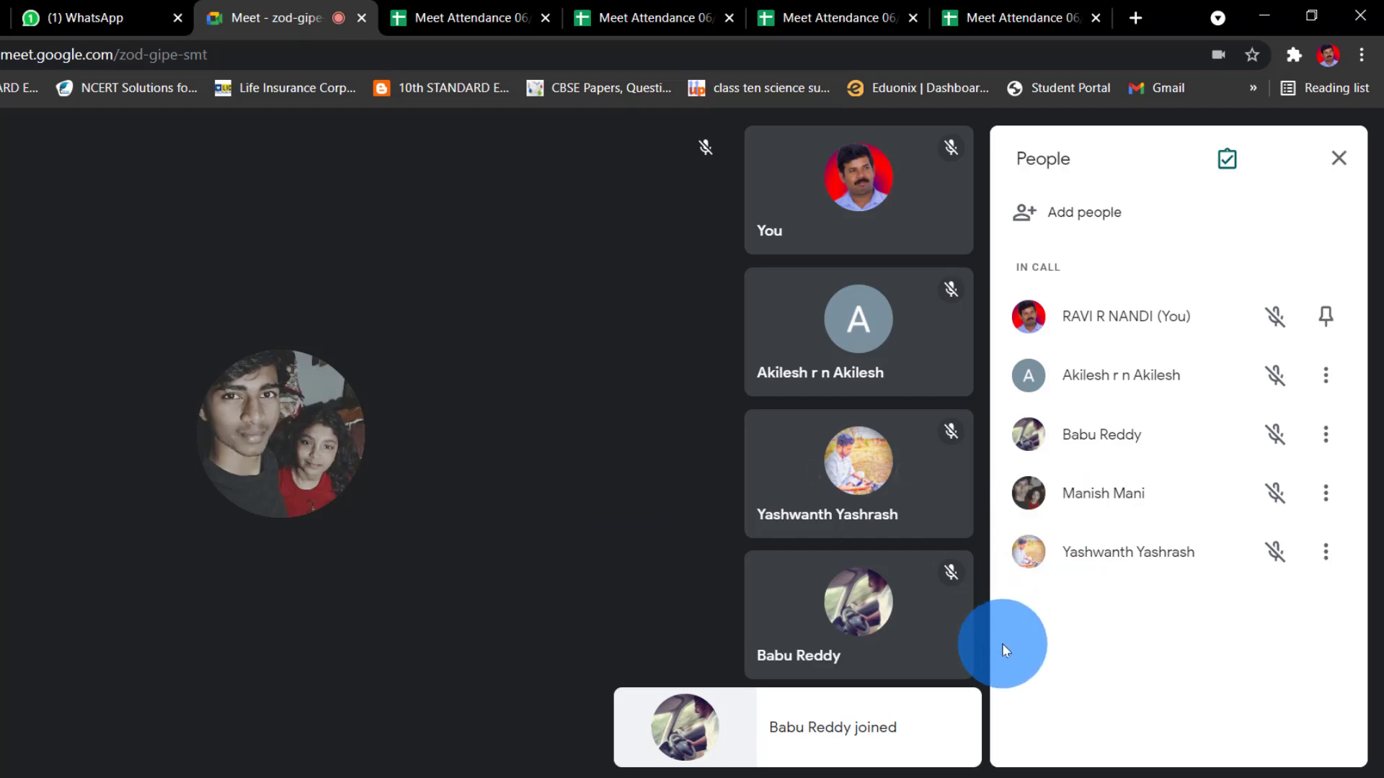
{"action": "left_click", "coordinate": [1230, 165]}
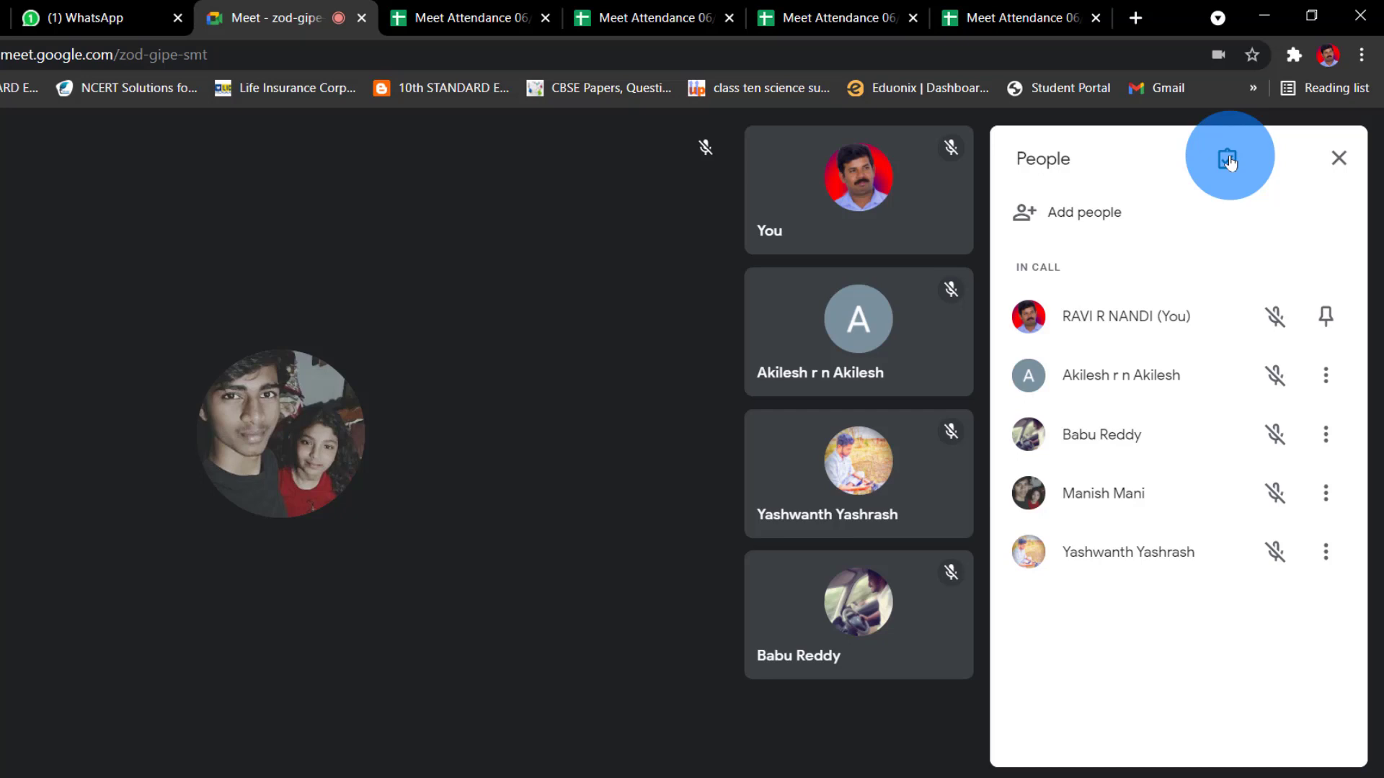
{"action": "left_click", "coordinate": [1227, 160]}
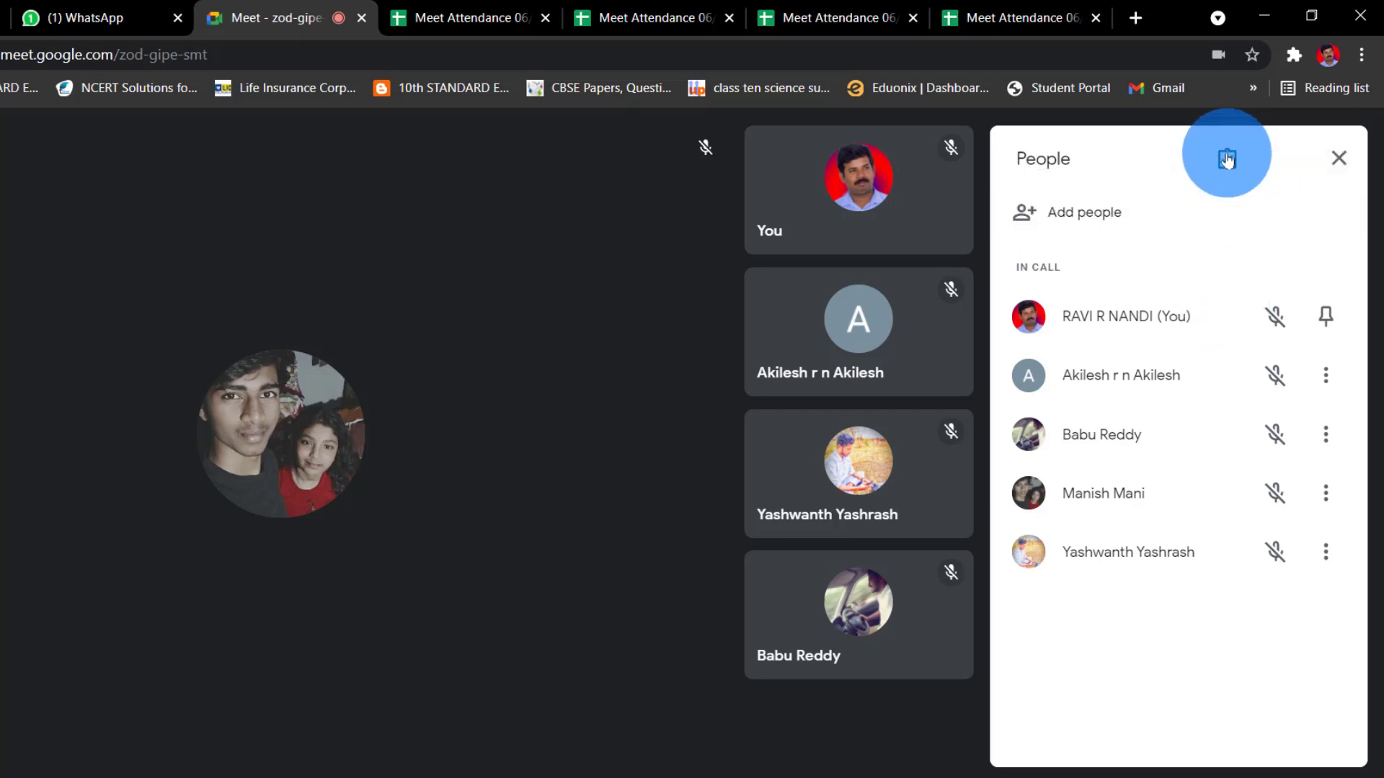
{"action": "left_click", "coordinate": [1228, 169]}
{"action": "left_click", "coordinate": [1227, 170]}
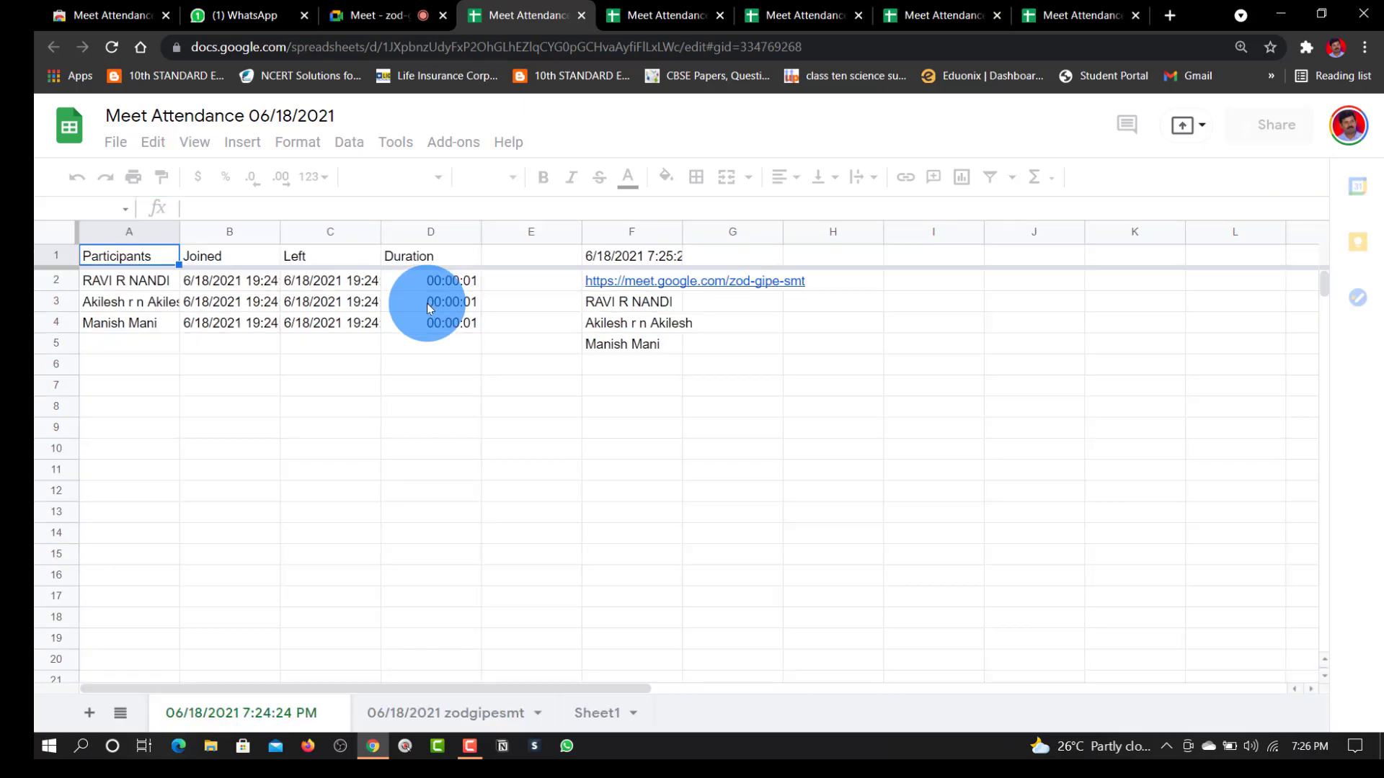
- Review the 06/18/2021 7:24:24 PM and 06/18/2021 zodgipesmt sheets of the Meet Attendance 06/18/2021 spreadsheet
{"action": "scroll", "coordinate": [447, 667], "scroll_direction": "down", "scroll_amount": 2}
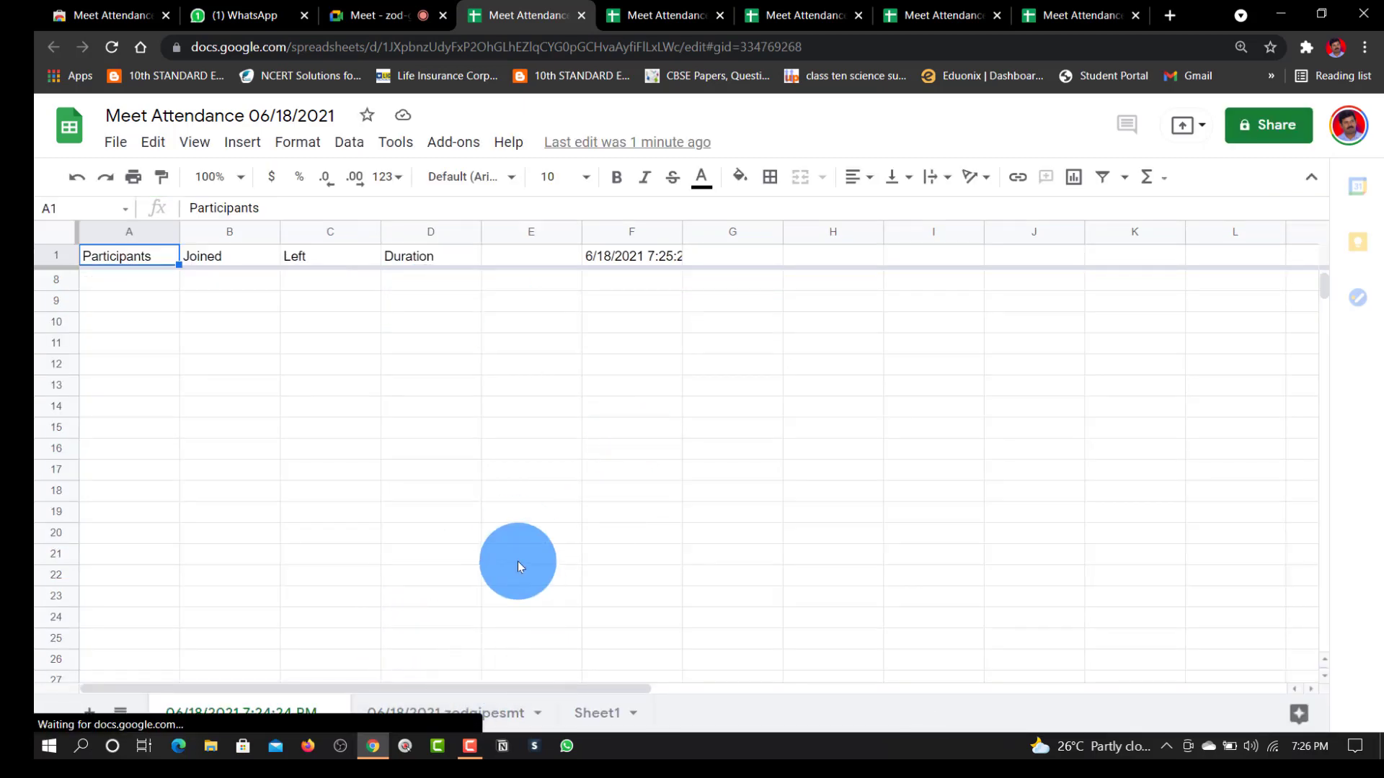
{"action": "scroll", "coordinate": [517, 560], "scroll_direction": "up", "scroll_amount": 2}
{"action": "scroll", "coordinate": [517, 560], "scroll_direction": "up", "scroll_amount": 1}
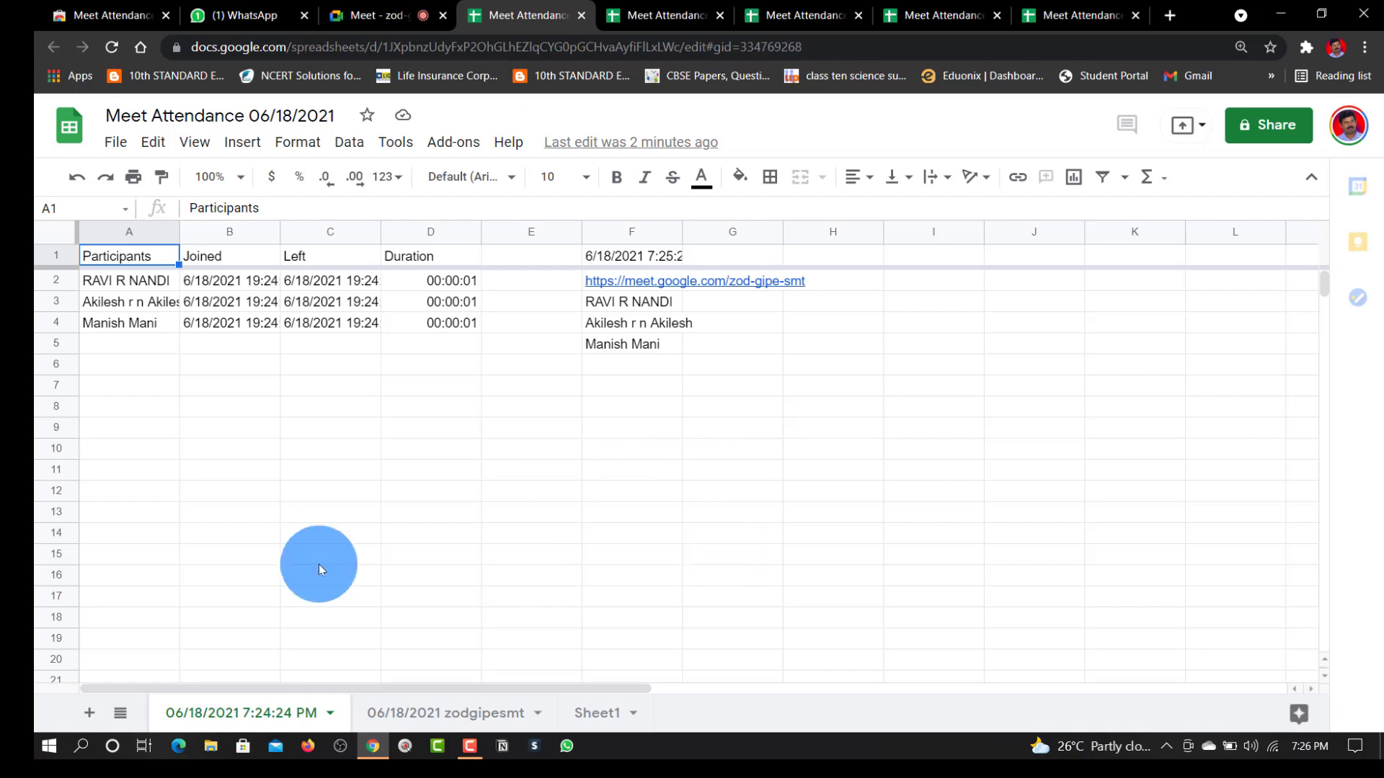
{"action": "left_click", "coordinate": [422, 713]}
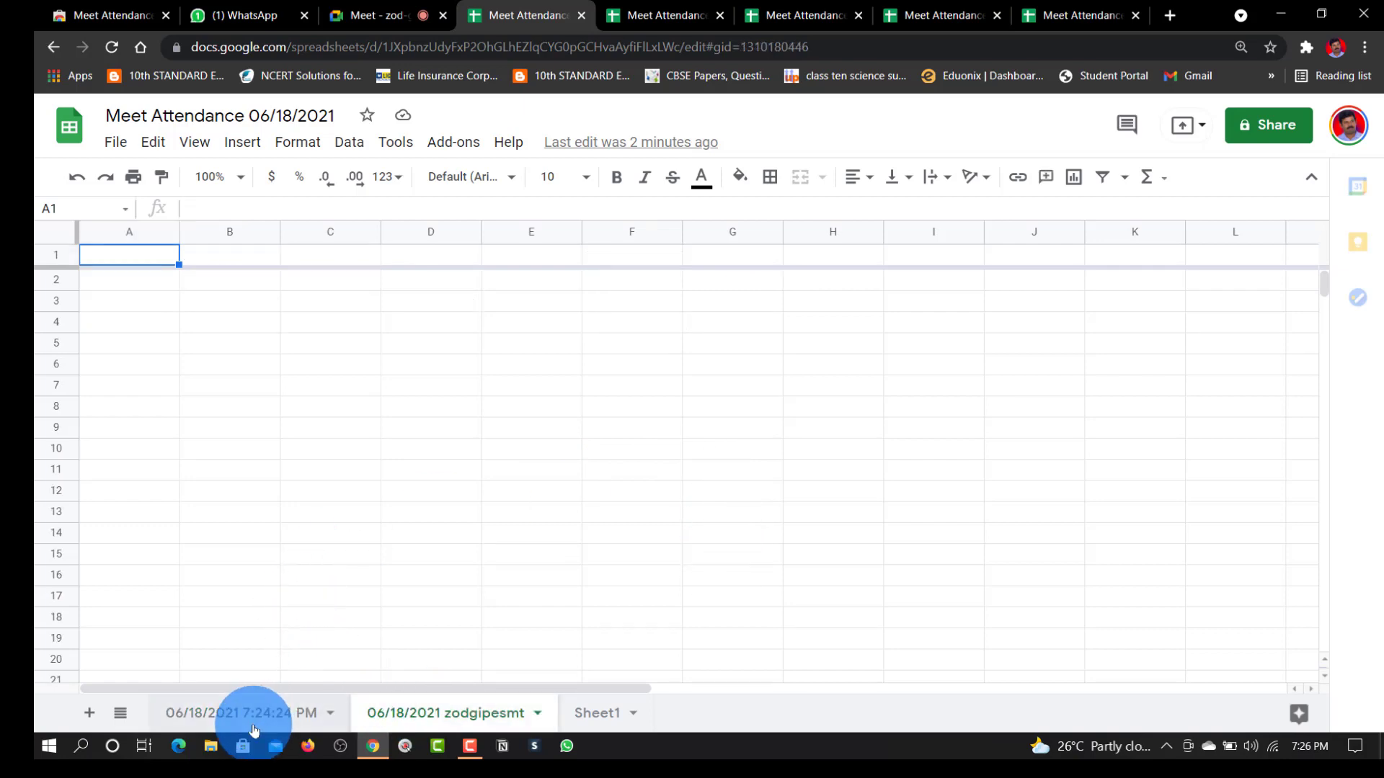
{"action": "left_click", "coordinate": [253, 724]}
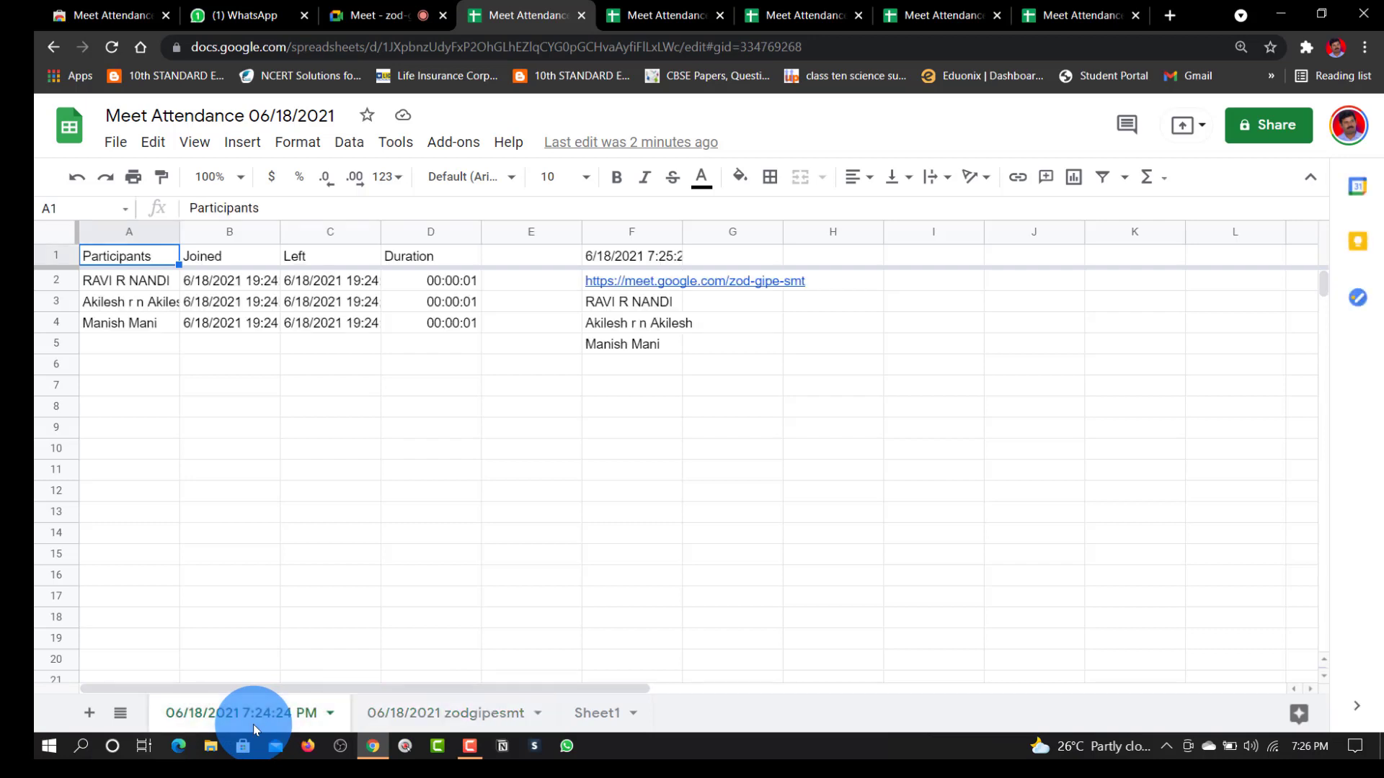
- Leave the Google Meet call and close all the open Meet Attendance spreadsheets
{"action": "left_click", "coordinate": [337, 11]}
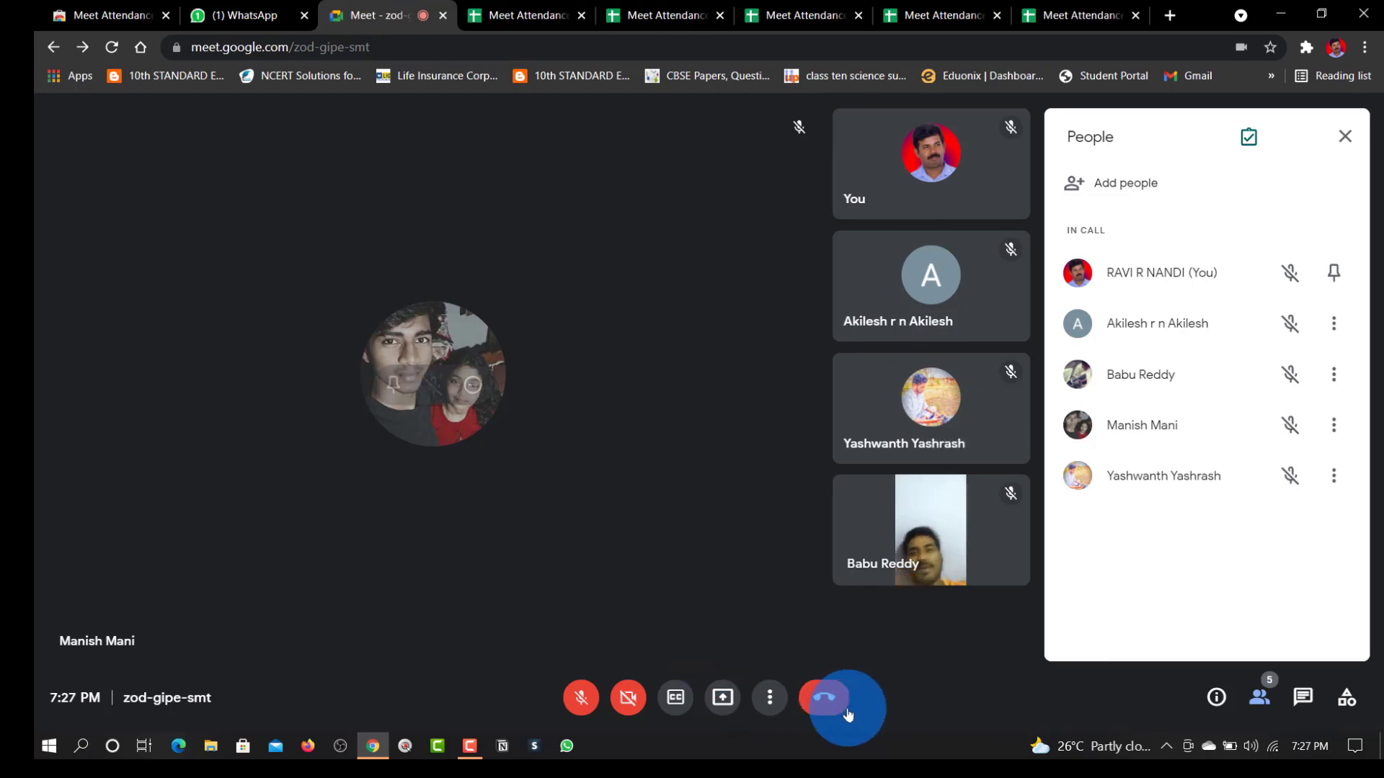
{"action": "left_click", "coordinate": [823, 697]}
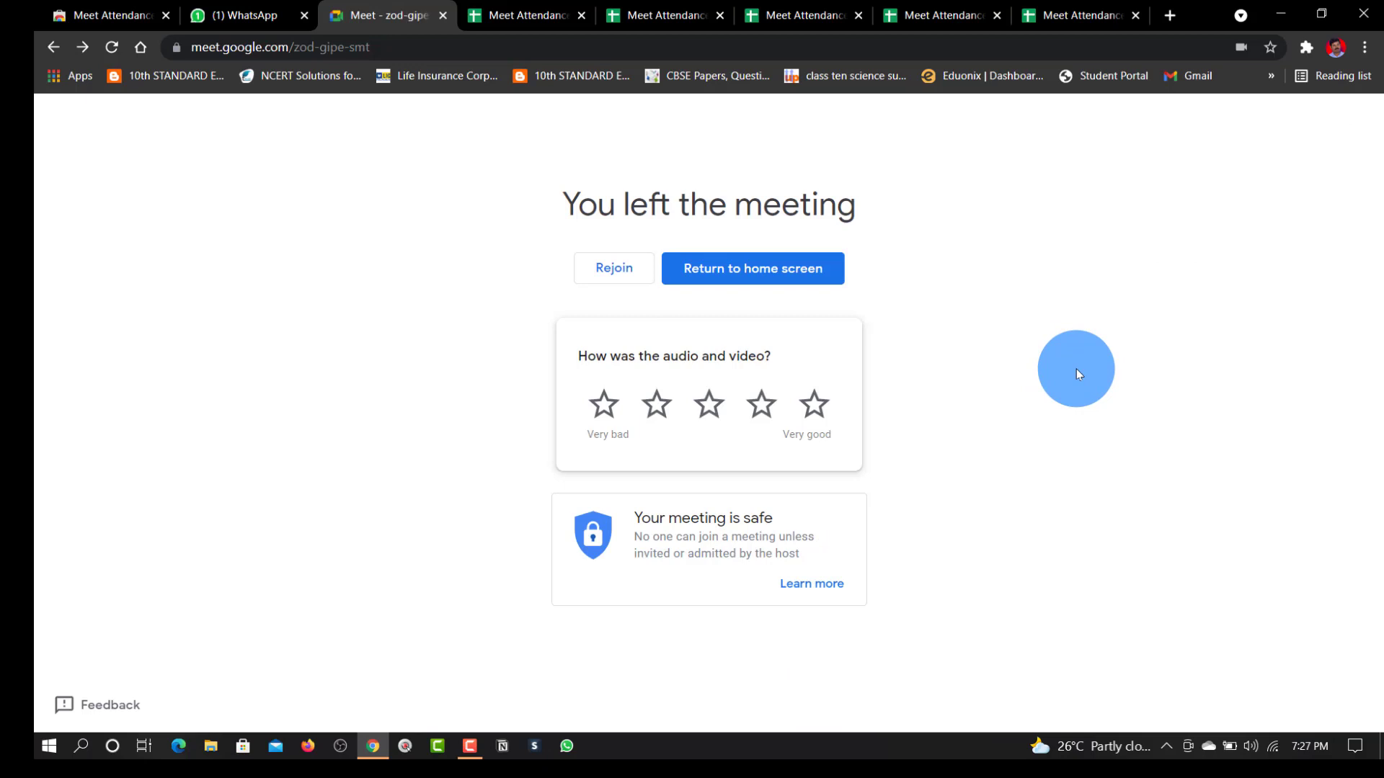
{"action": "left_click", "coordinate": [580, 15]}
{"action": "left_click", "coordinate": [581, 15]}
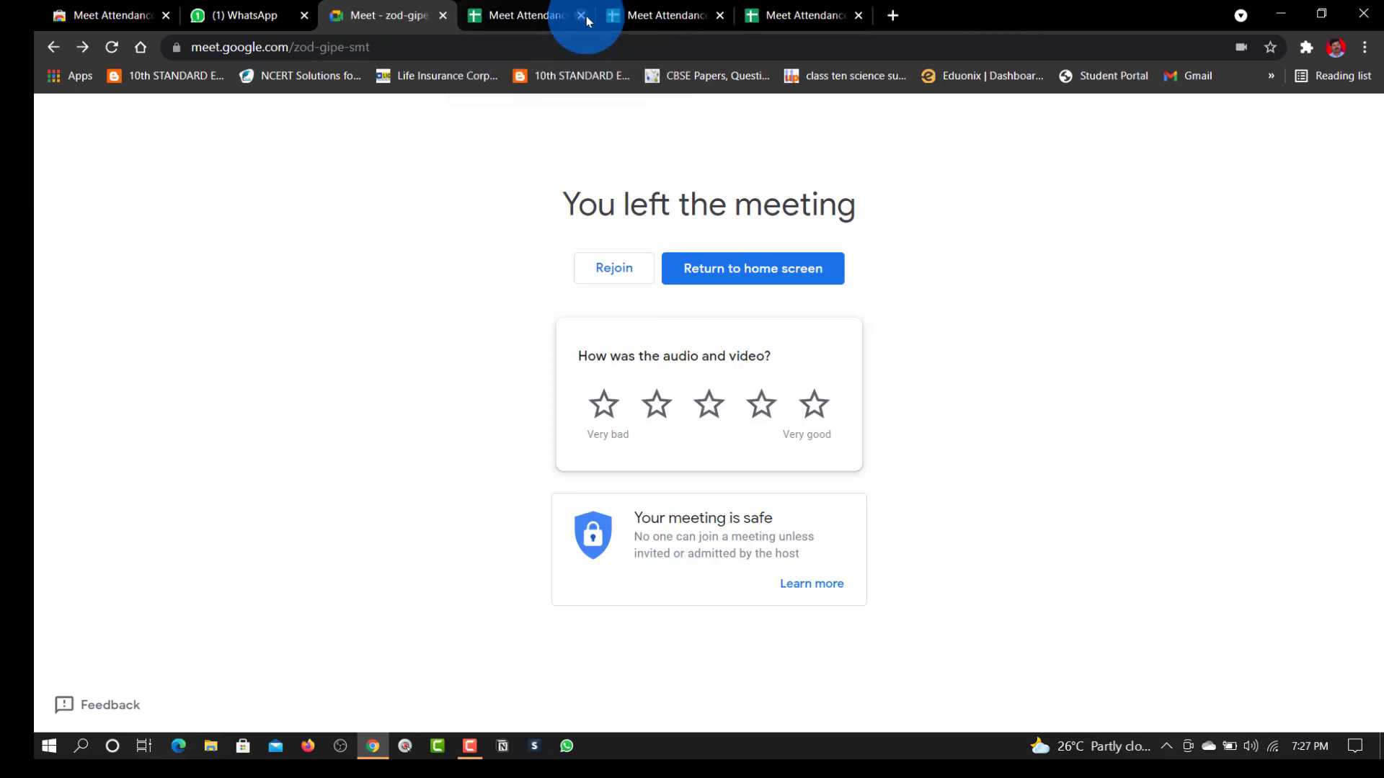
{"action": "left_click", "coordinate": [582, 15]}
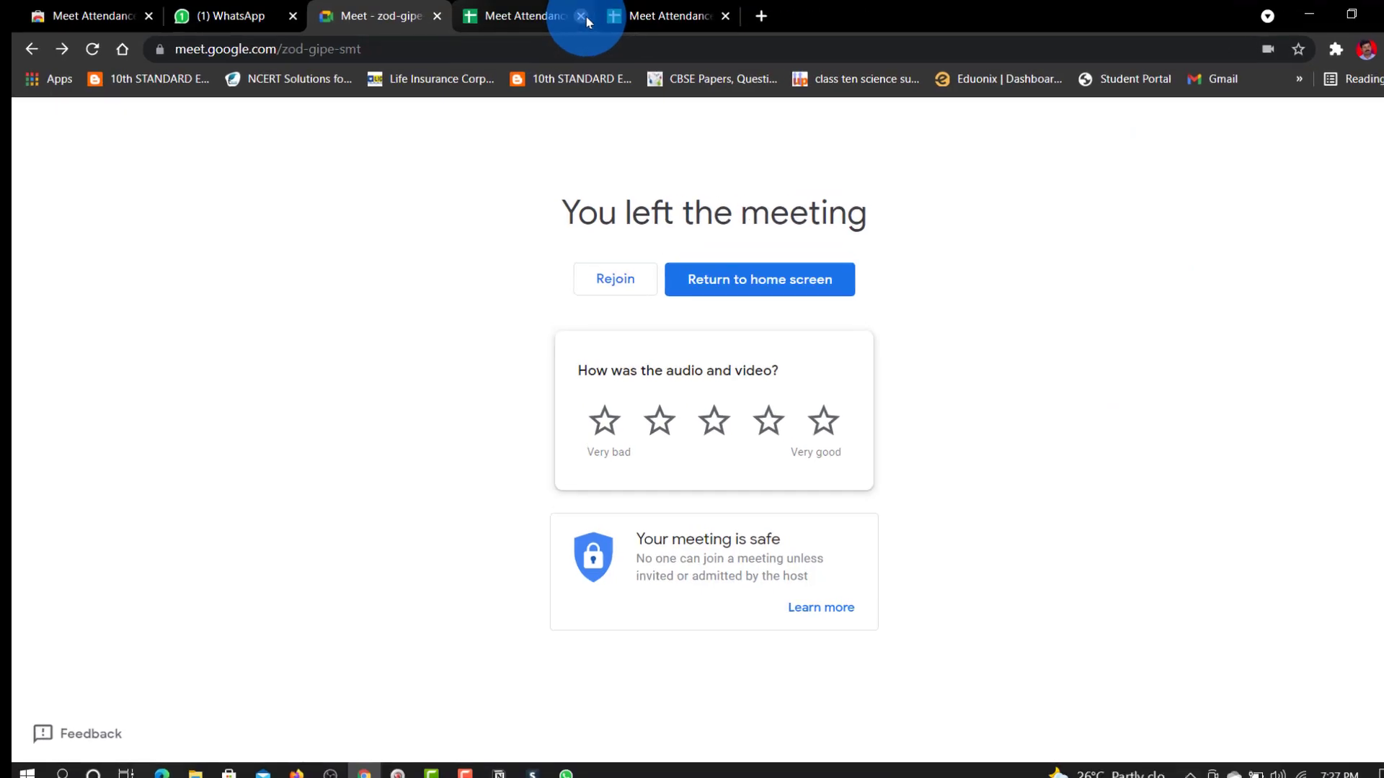
{"action": "left_click", "coordinate": [582, 15]}
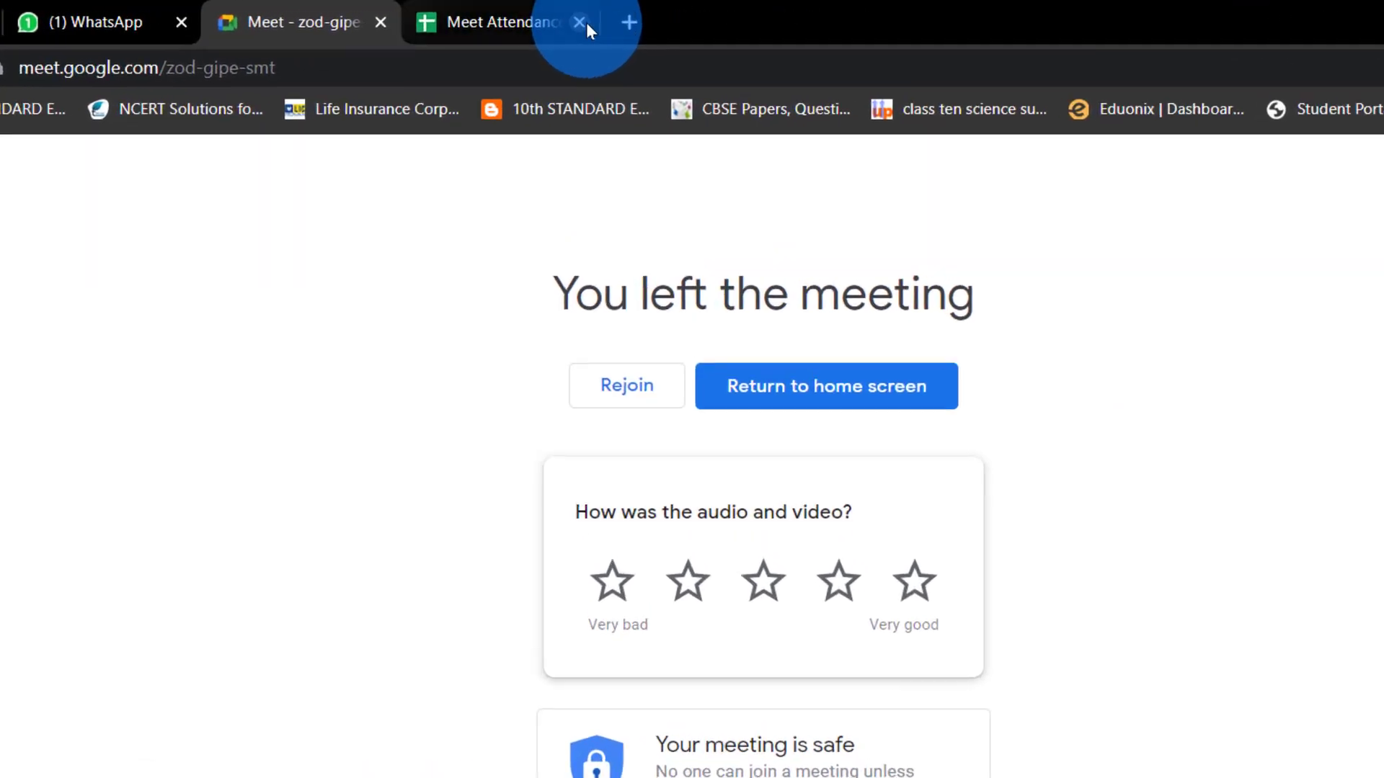
{"action": "left_click", "coordinate": [581, 15]}
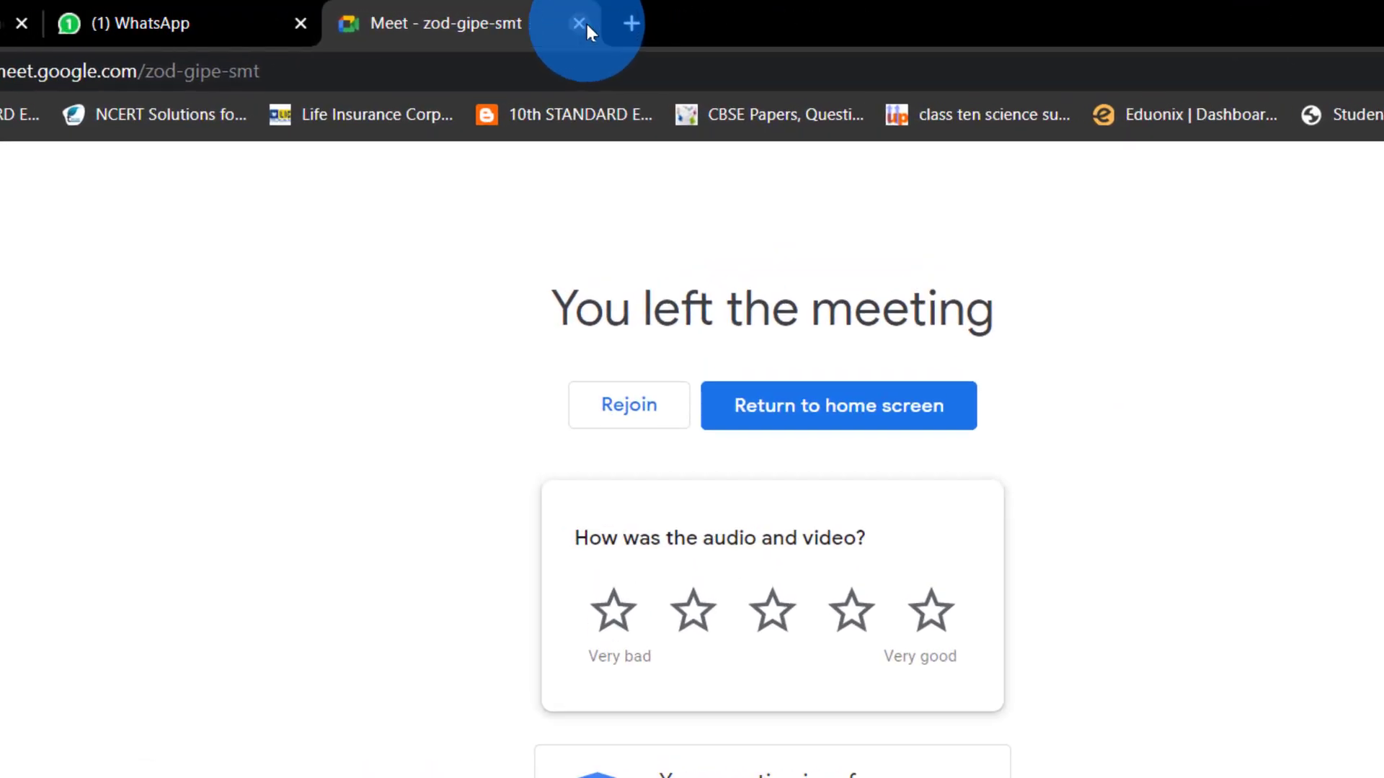
- Search the web for "sheets" and open the personal Google Sheets file list
{"action": "left_click", "coordinate": [633, 22]}
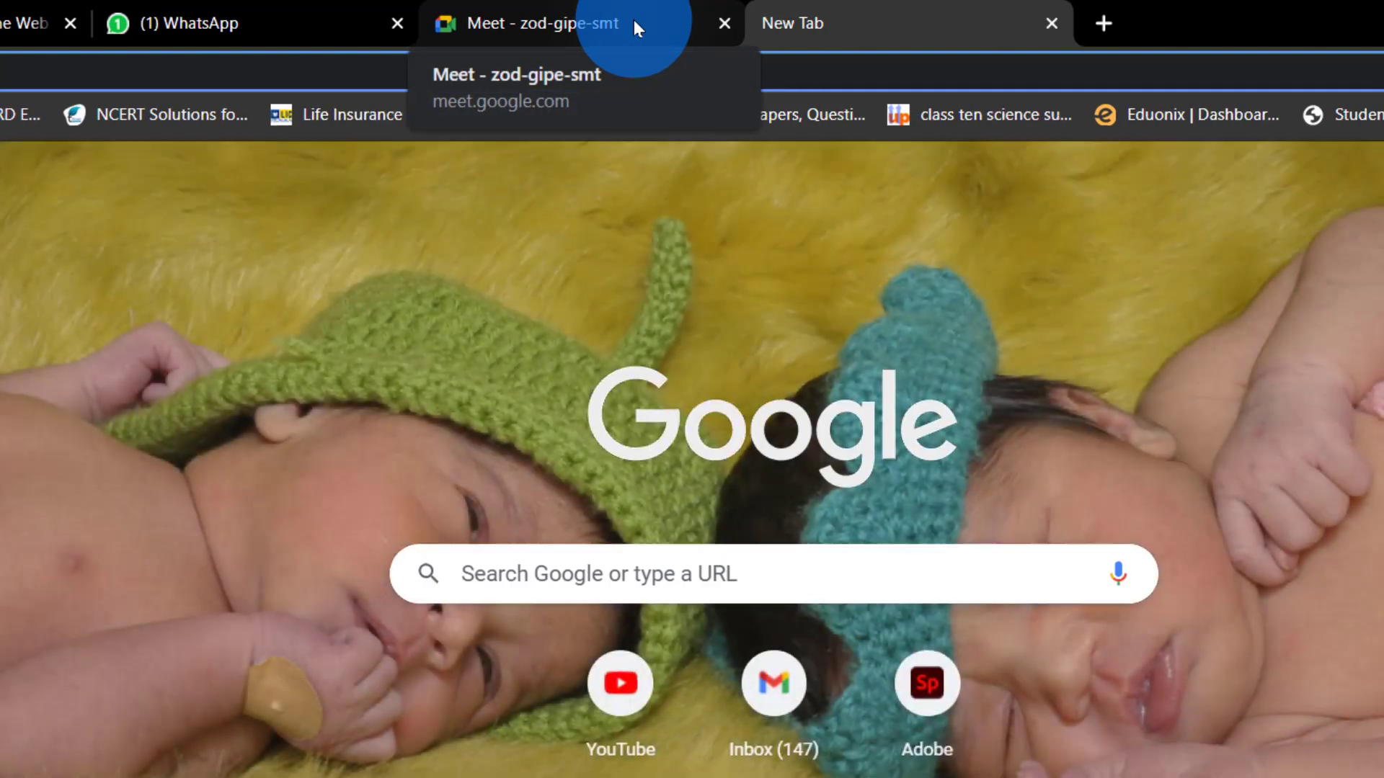
{"action": "type", "text": "sheets"}
{"action": "key", "text": "Return"}
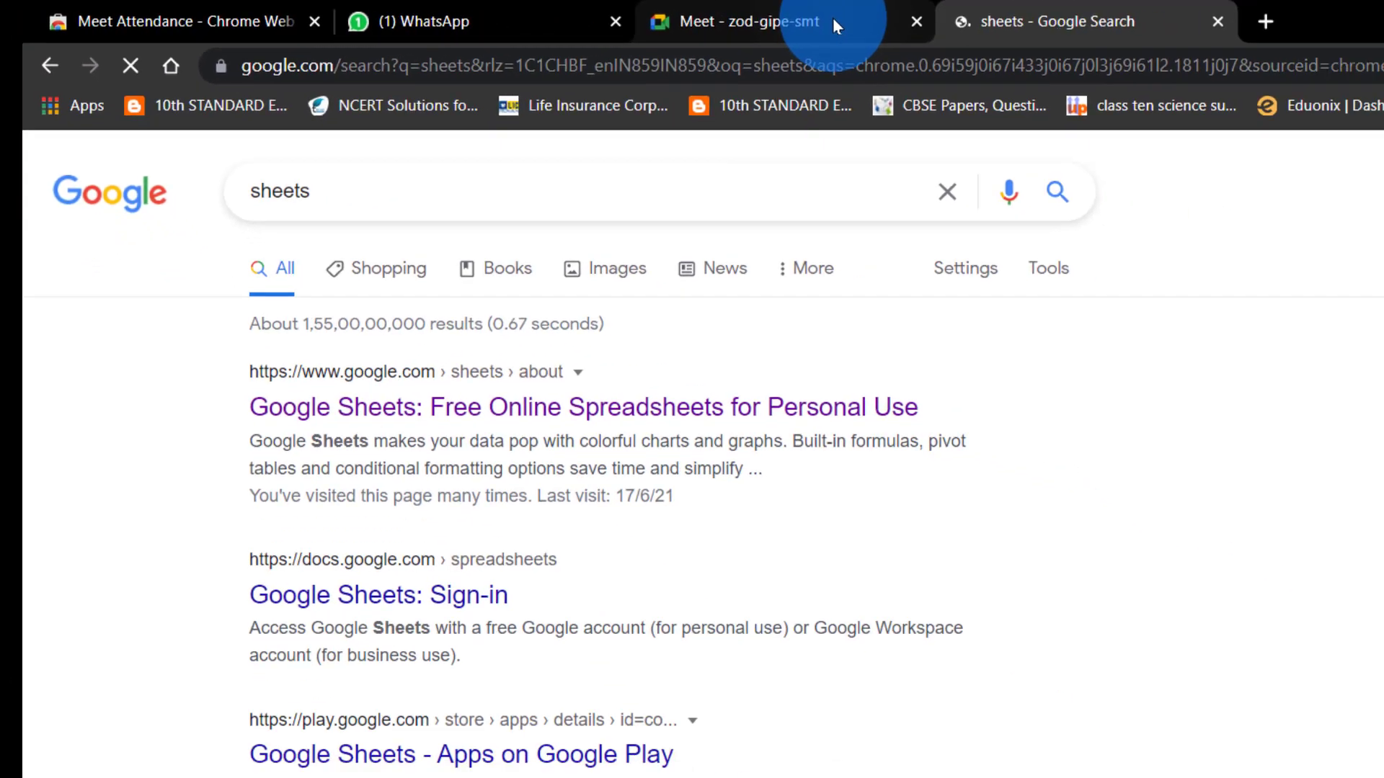
{"action": "left_click", "coordinate": [482, 369]}
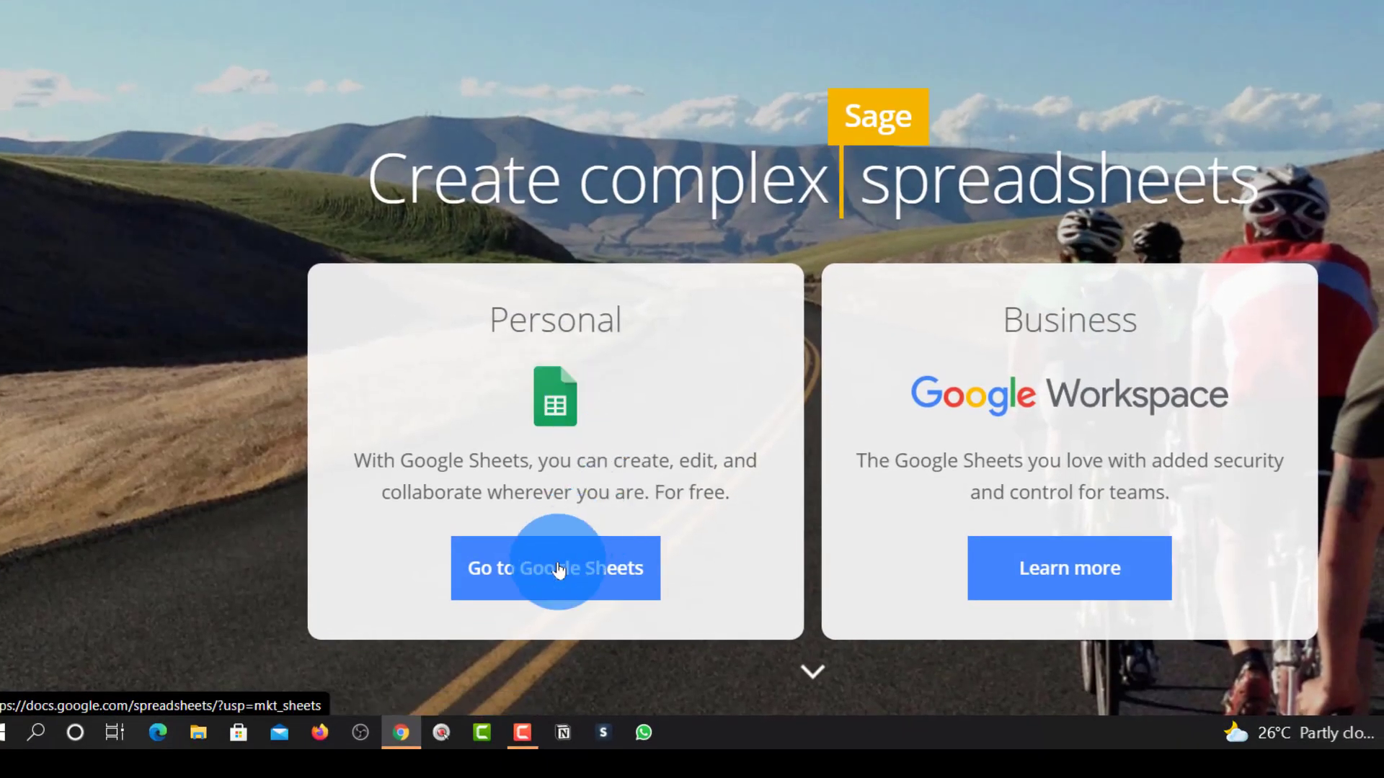
{"action": "left_click", "coordinate": [559, 569]}
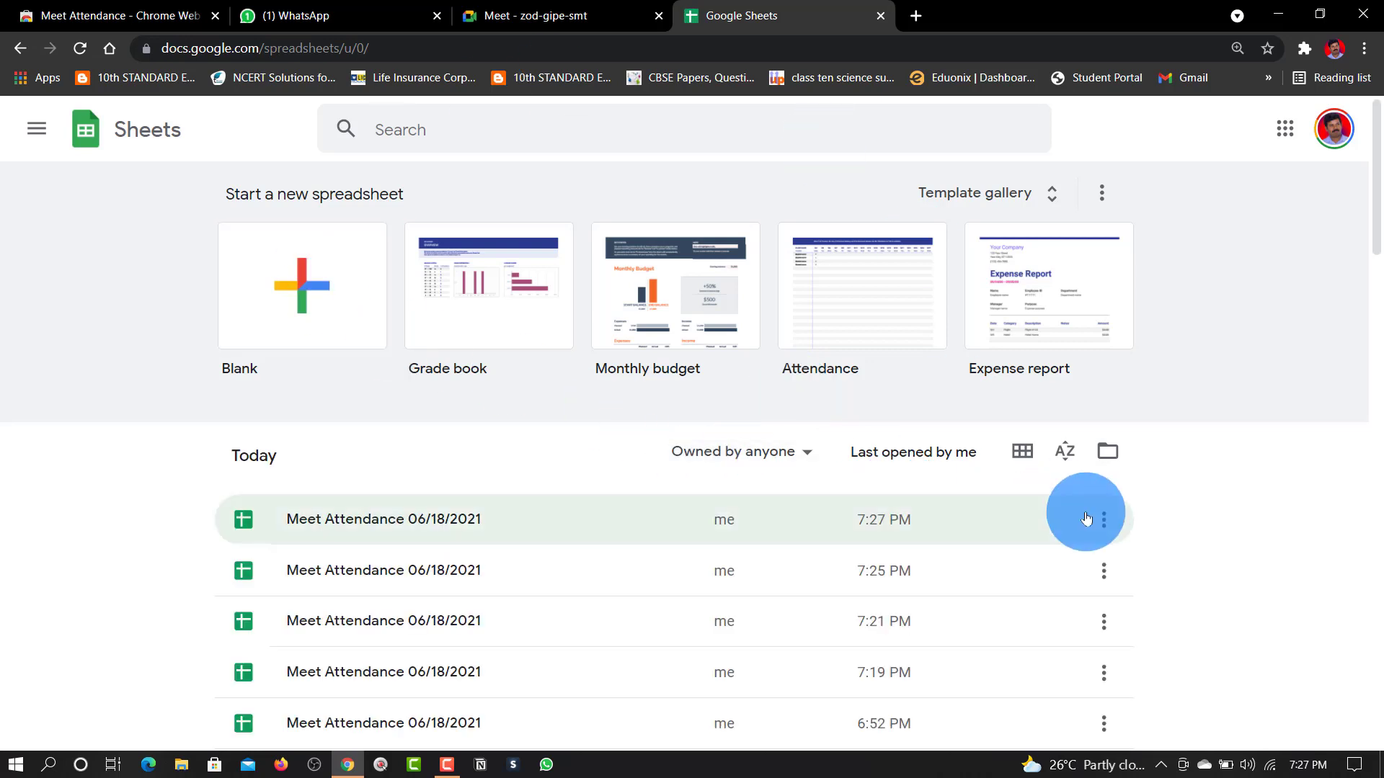
- Open the Meet Attendance 06/18/2021 file last opened at 7:27 PM and check its 7:24:24 PM and zodgipesmt sheets
{"action": "scroll", "coordinate": [1086, 518], "scroll_direction": "down", "scroll_amount": 3}
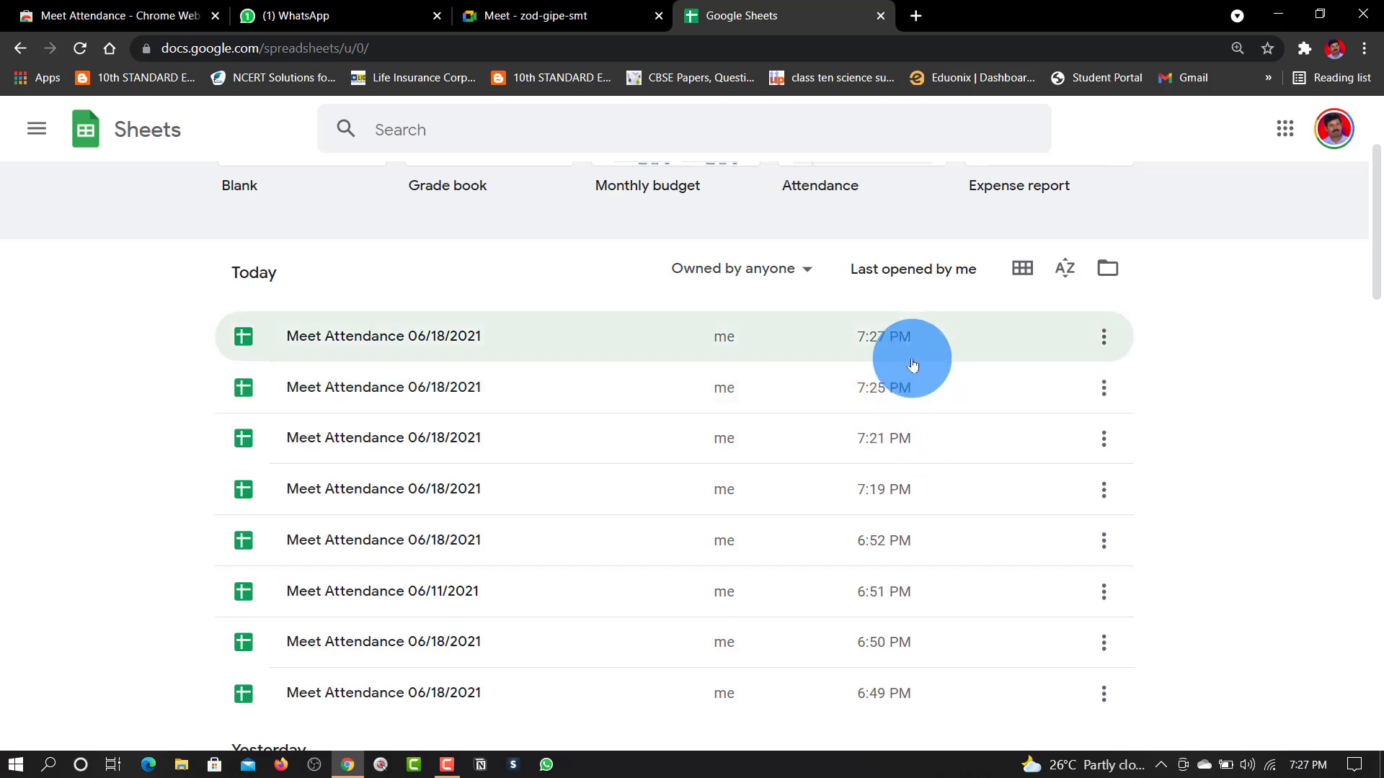
{"action": "left_click", "coordinate": [437, 336]}
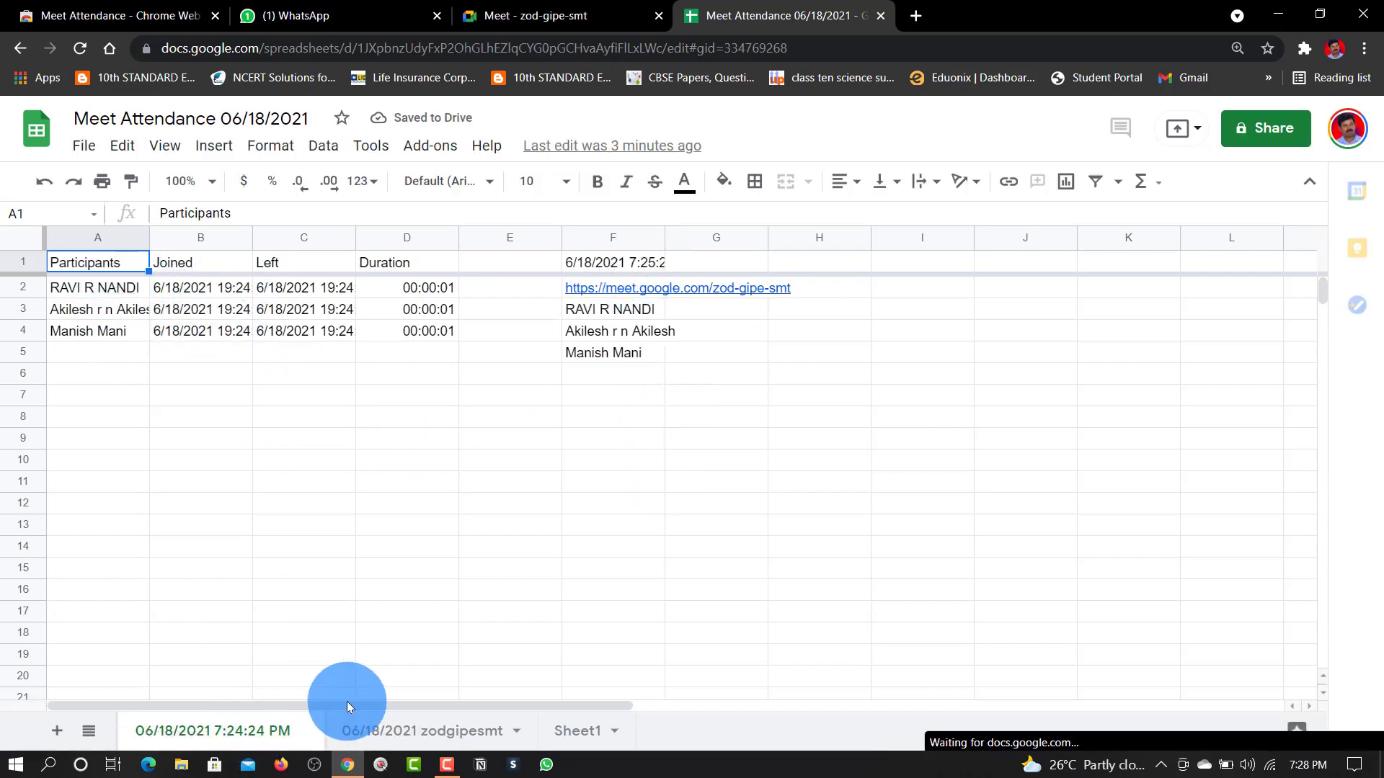
{"action": "left_click", "coordinate": [401, 732]}
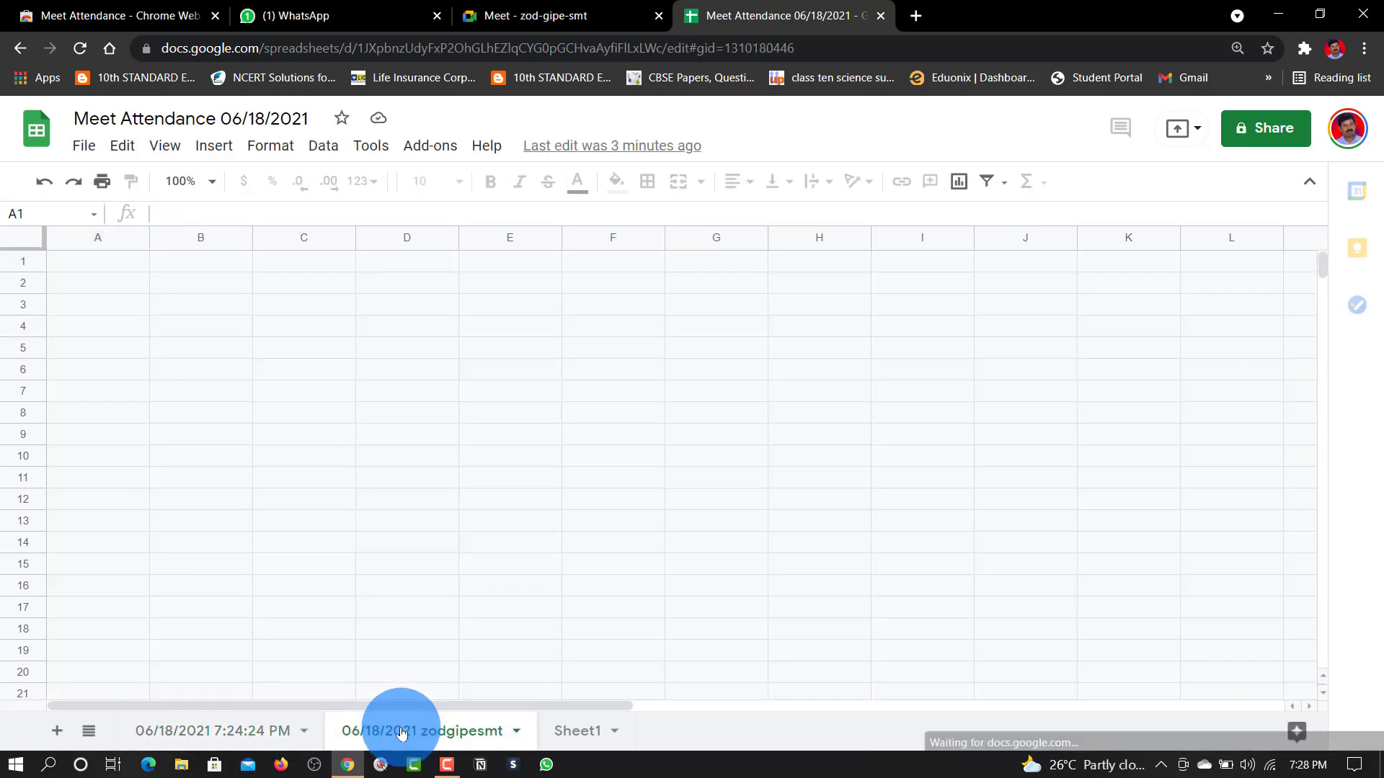
{"action": "left_click", "coordinate": [212, 731]}
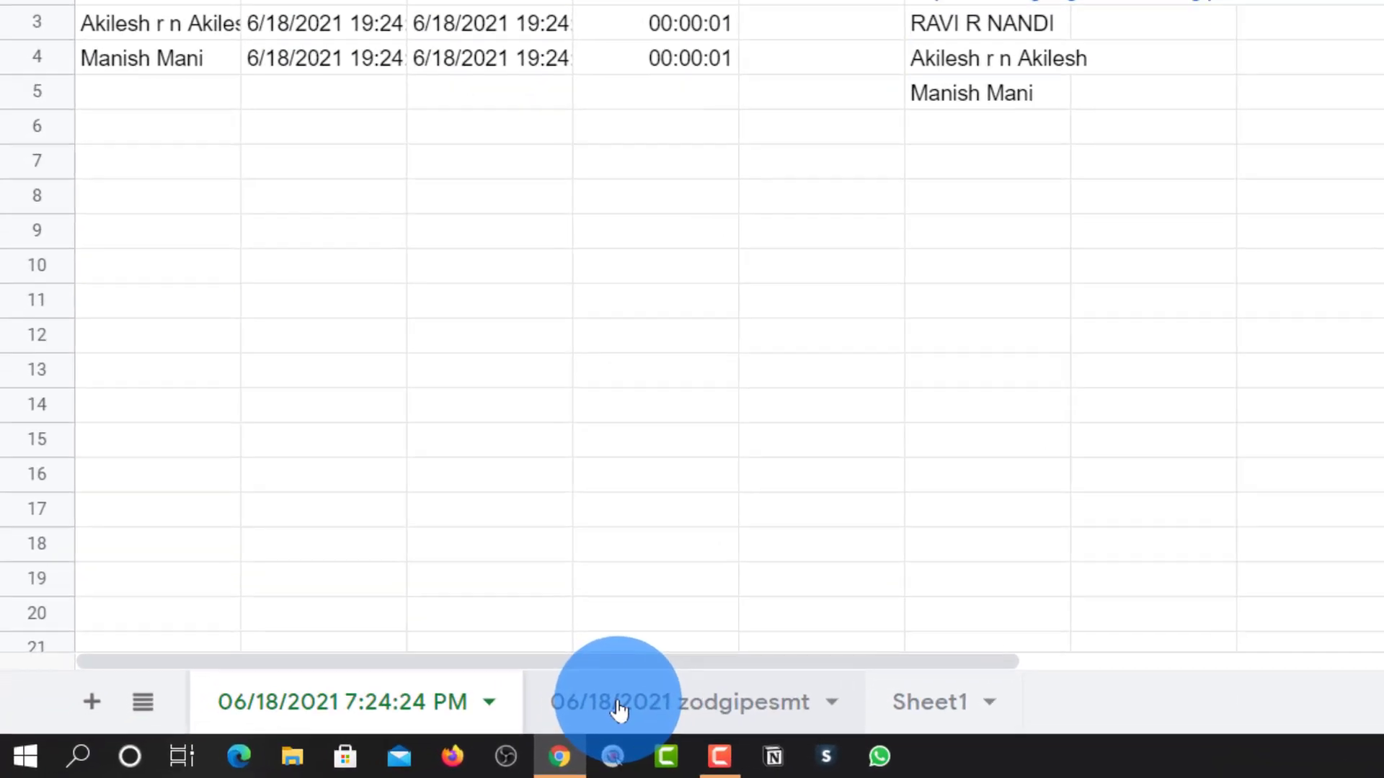
{"action": "left_click", "coordinate": [384, 733]}
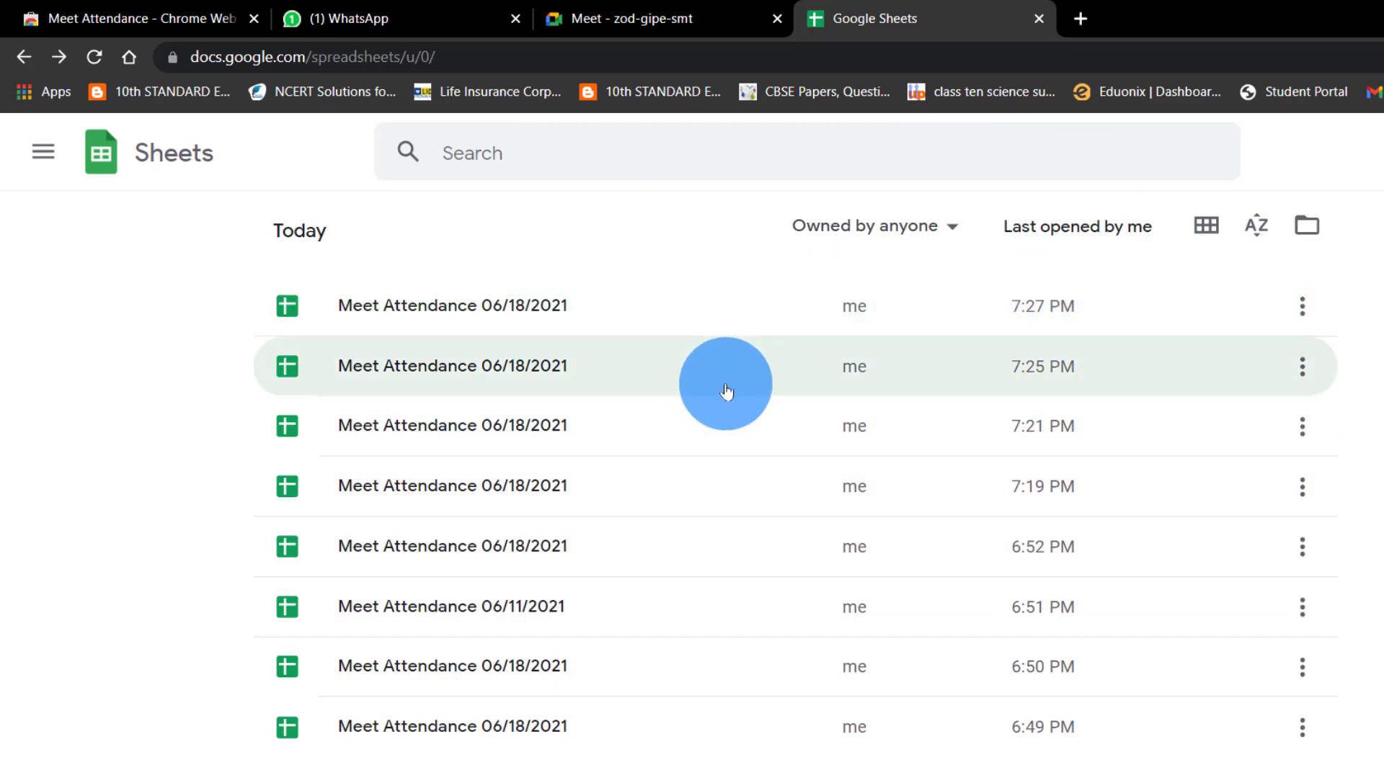
- Open the Meet Attendance 06/18/2021 file last opened at 7:25 PM, review its participant list and go back to the file list
{"action": "left_click", "coordinate": [727, 392]}
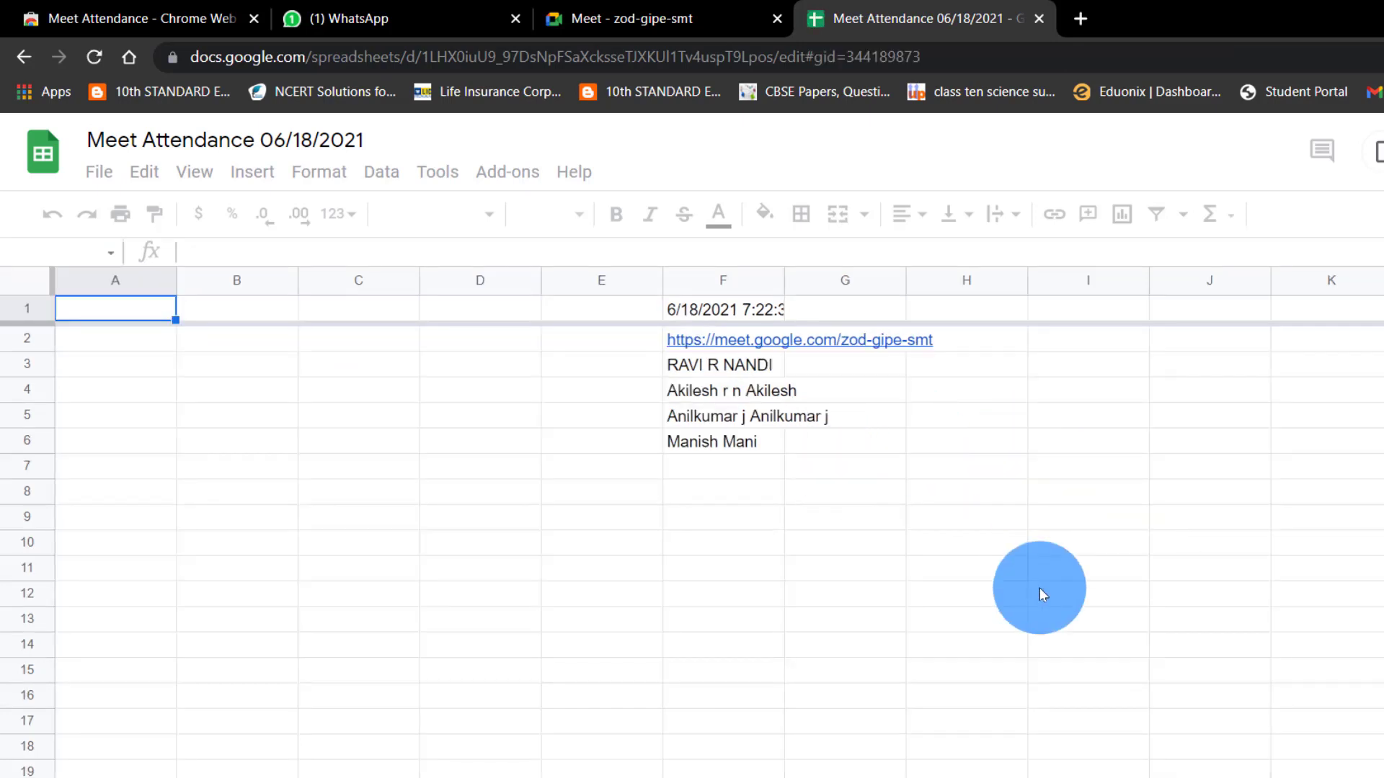
{"action": "scroll", "coordinate": [1039, 587], "scroll_direction": "down", "scroll_amount": 2}
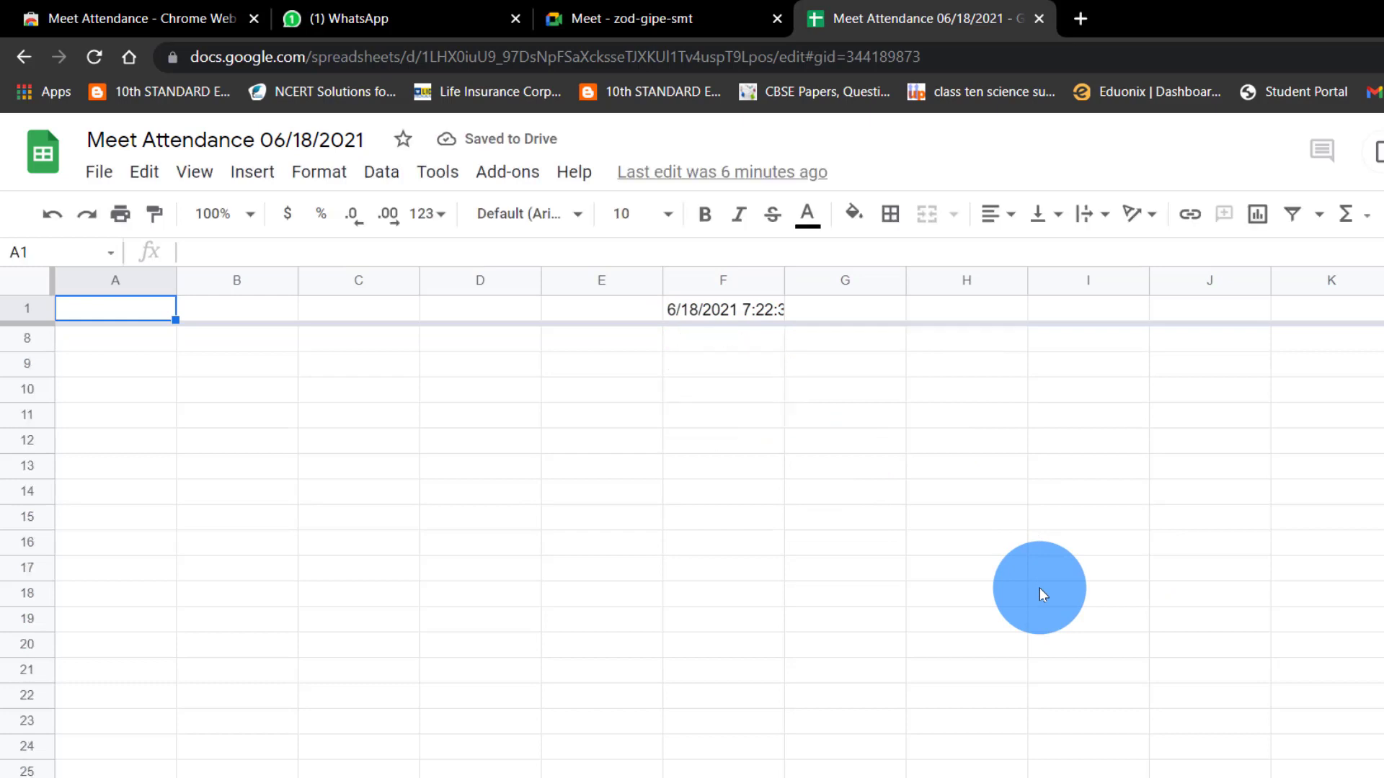
{"action": "scroll", "coordinate": [1039, 587], "scroll_direction": "up", "scroll_amount": 2}
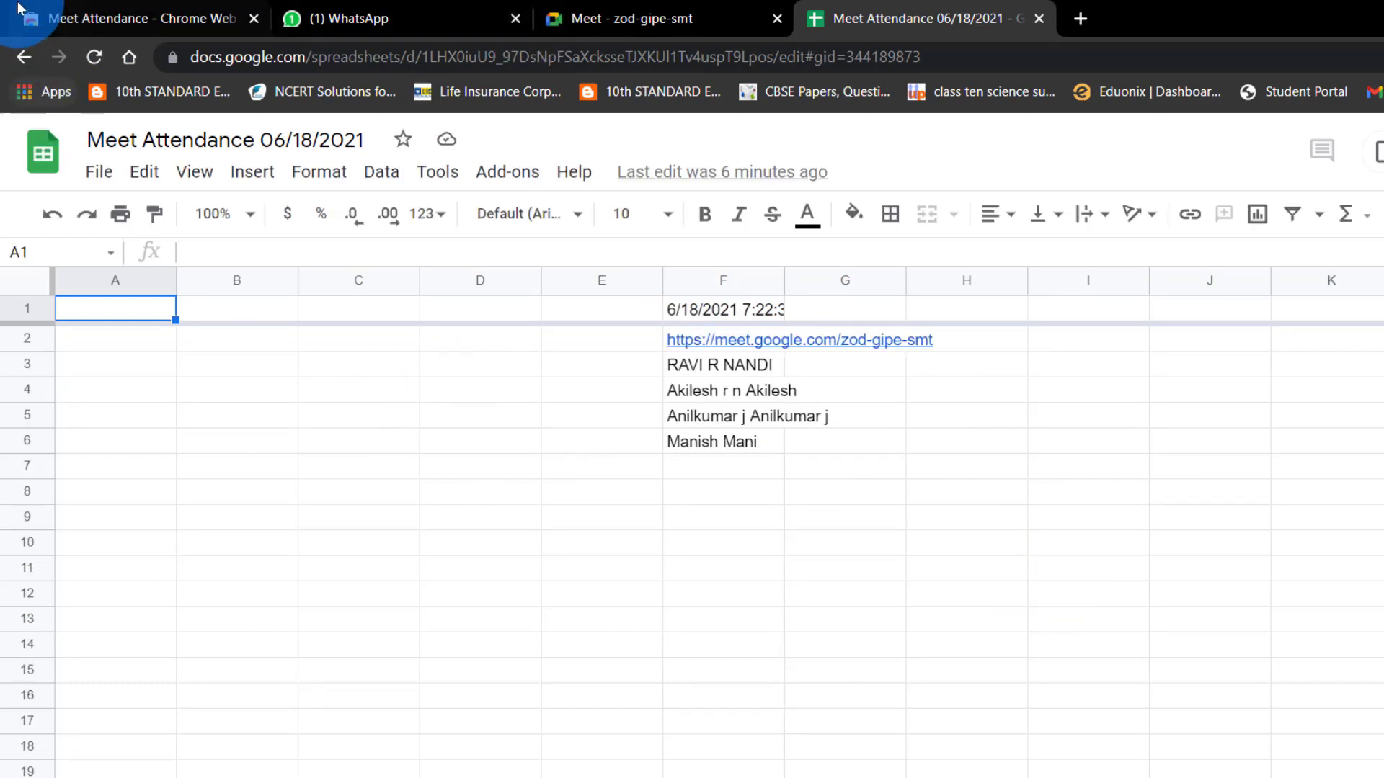
{"action": "left_click", "coordinate": [24, 57]}
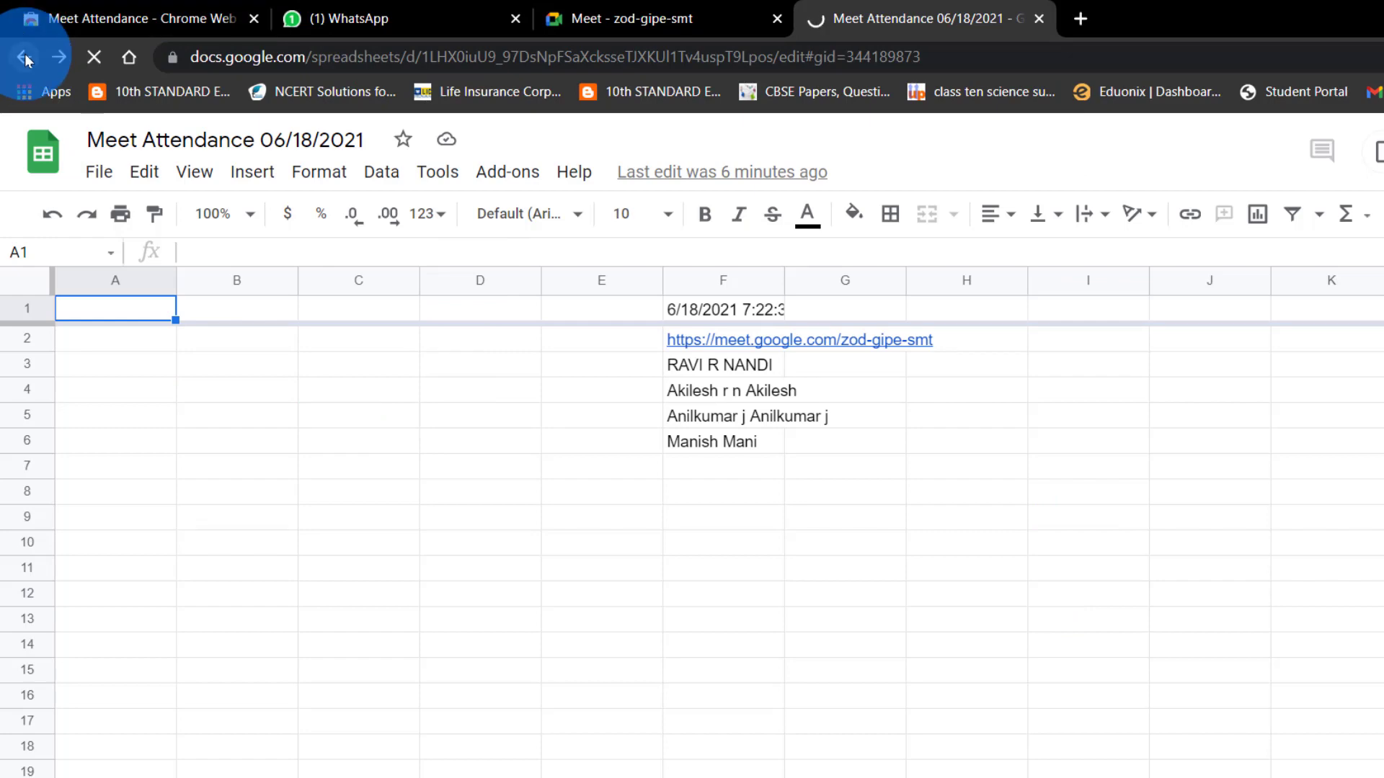